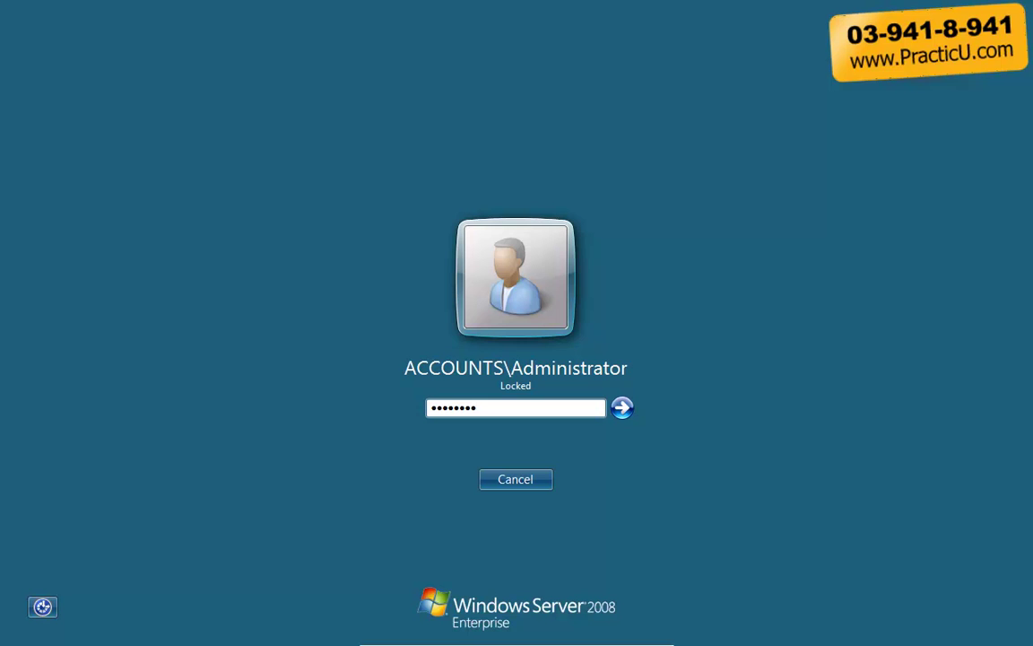
Unlock the server08-1 administrator session and close its Initial Configuration Tasks and Server Manager windows
key(Return)
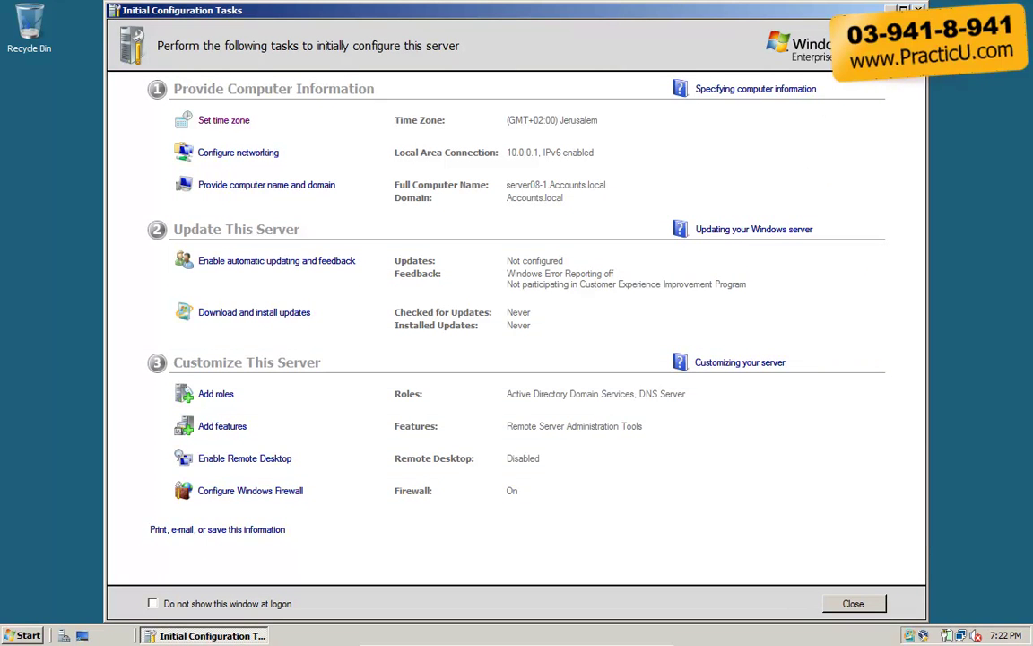
click(918, 9)
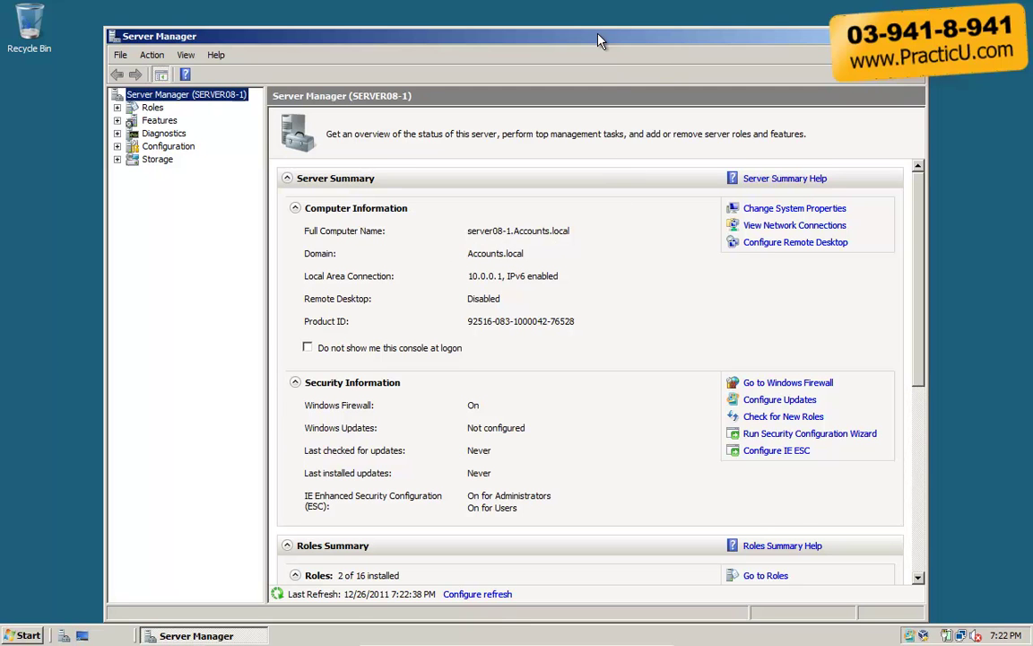
drag(514, 36, 487, 13)
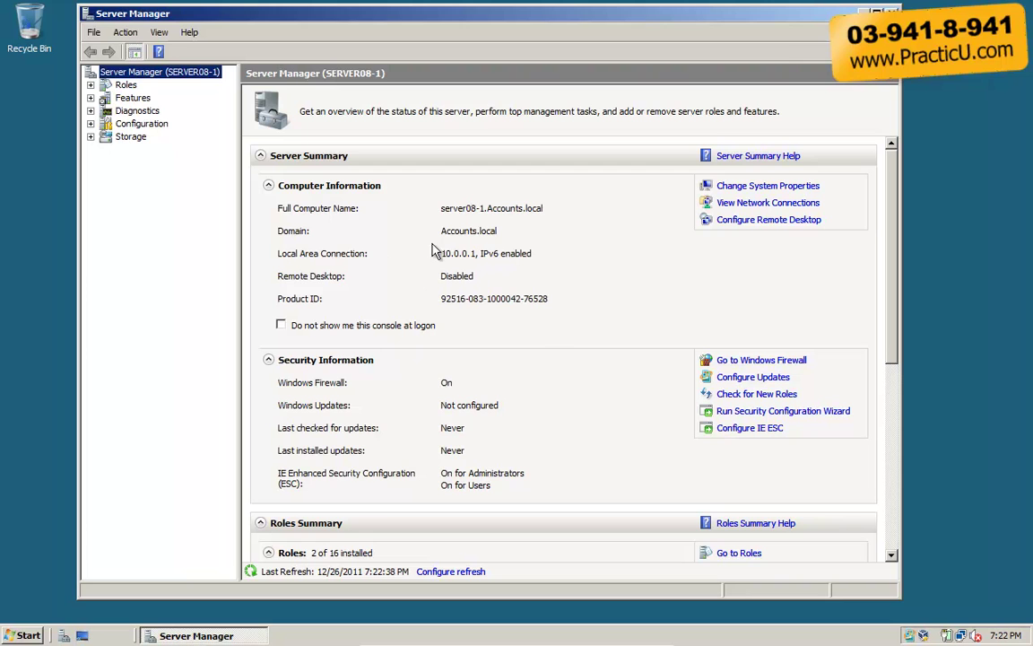
click(891, 12)
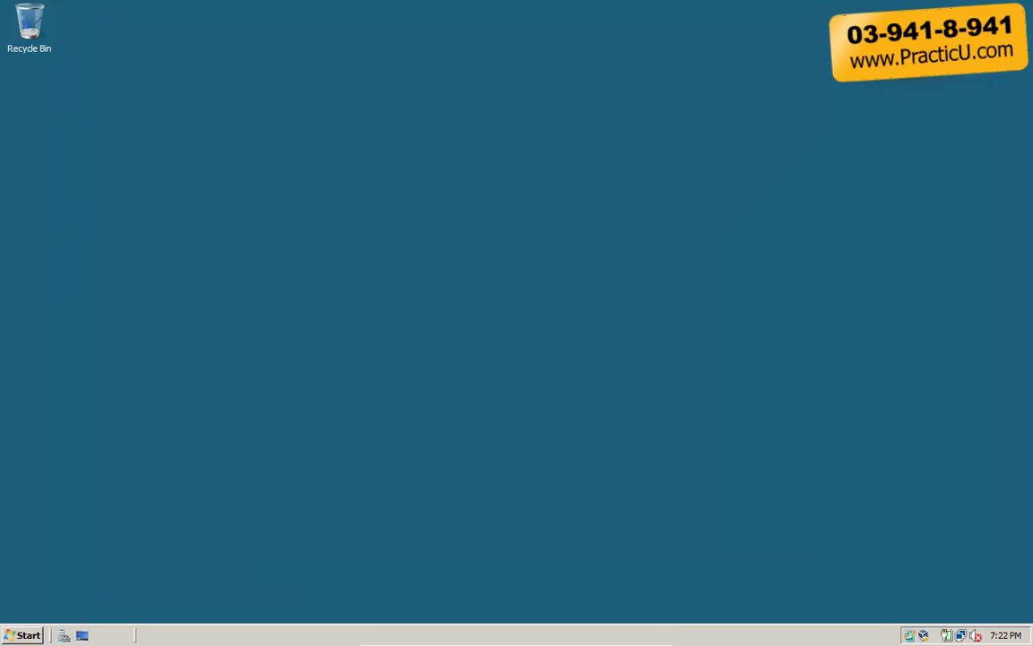
Switch to the CA server virtual machine, server08-2 (clean), and open Server Manager on it
mouse_move(503, 639)
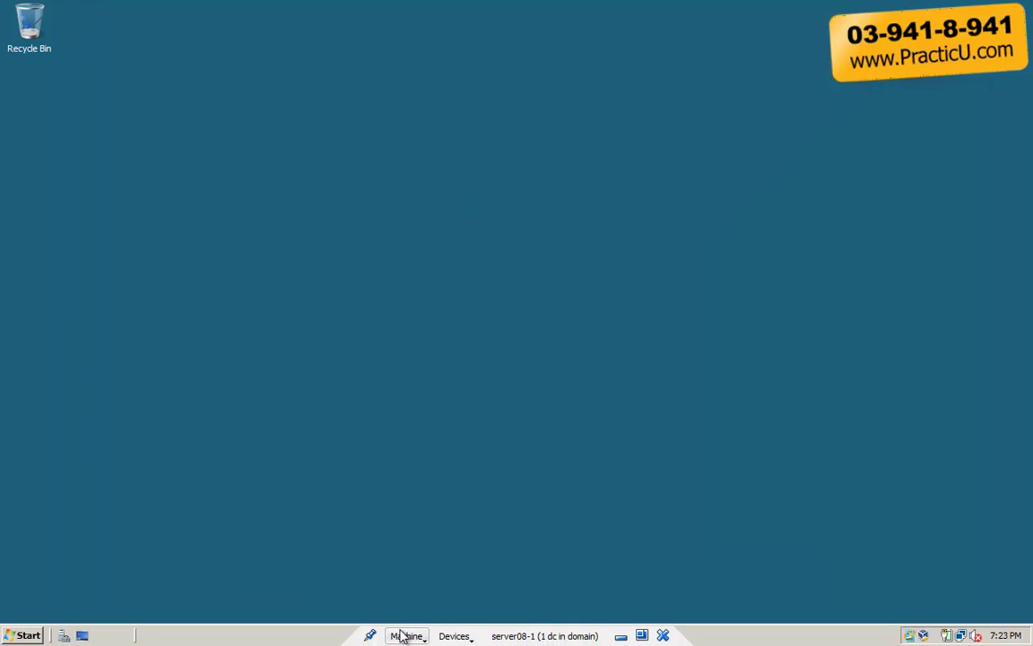
click(620, 636)
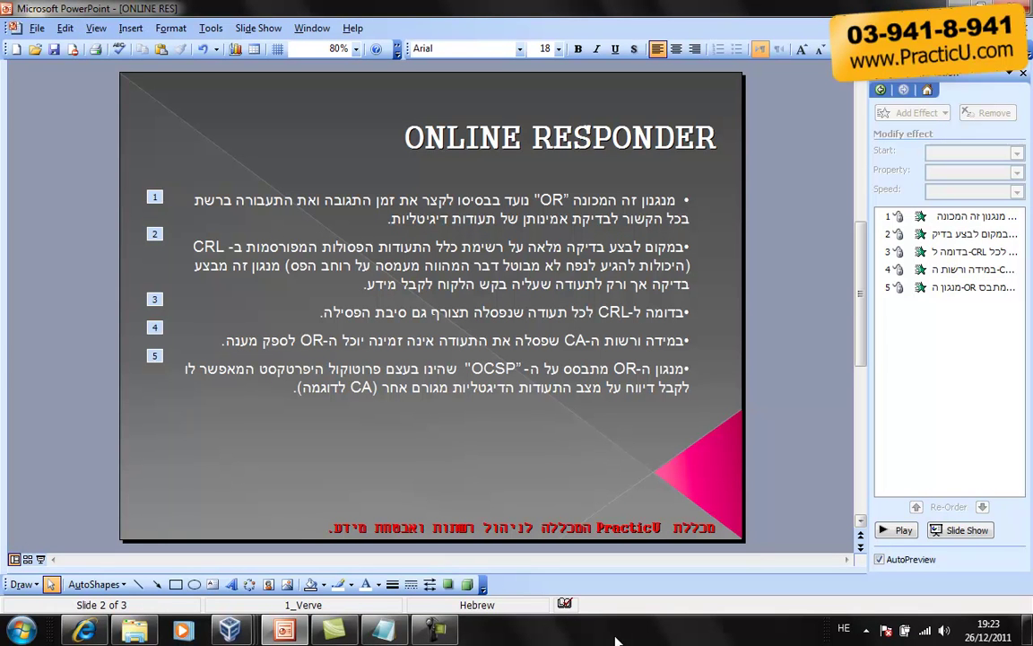
click(230, 630)
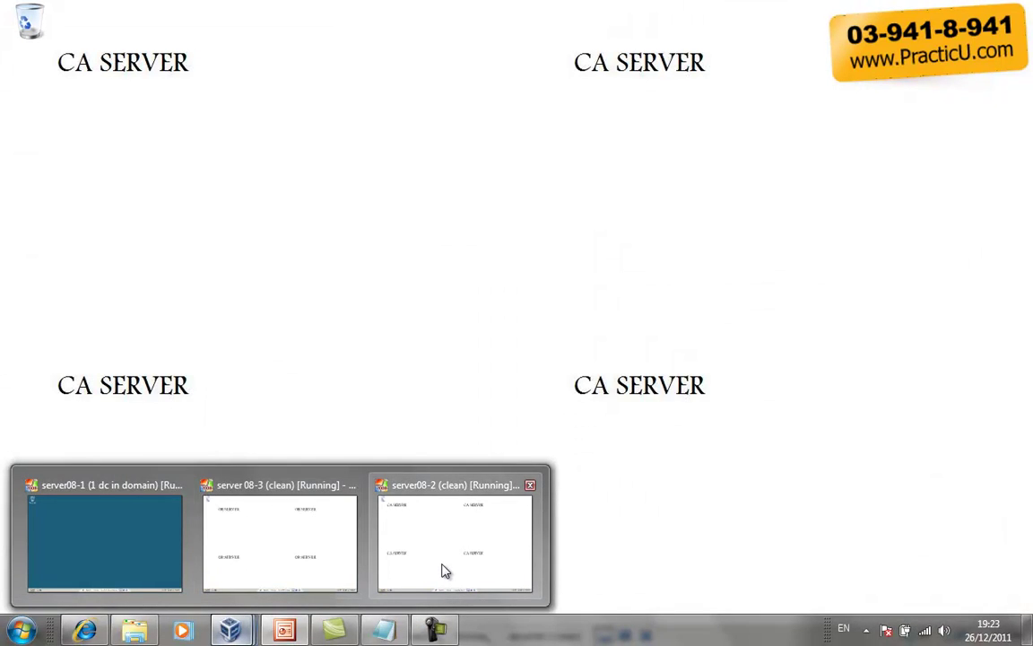
click(446, 571)
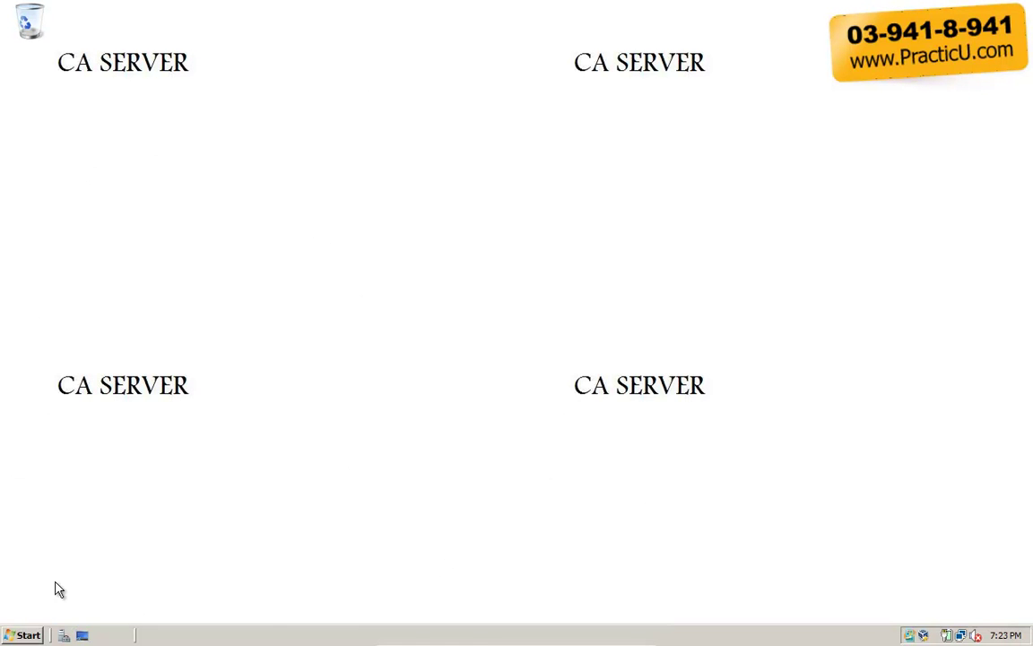
click(19, 636)
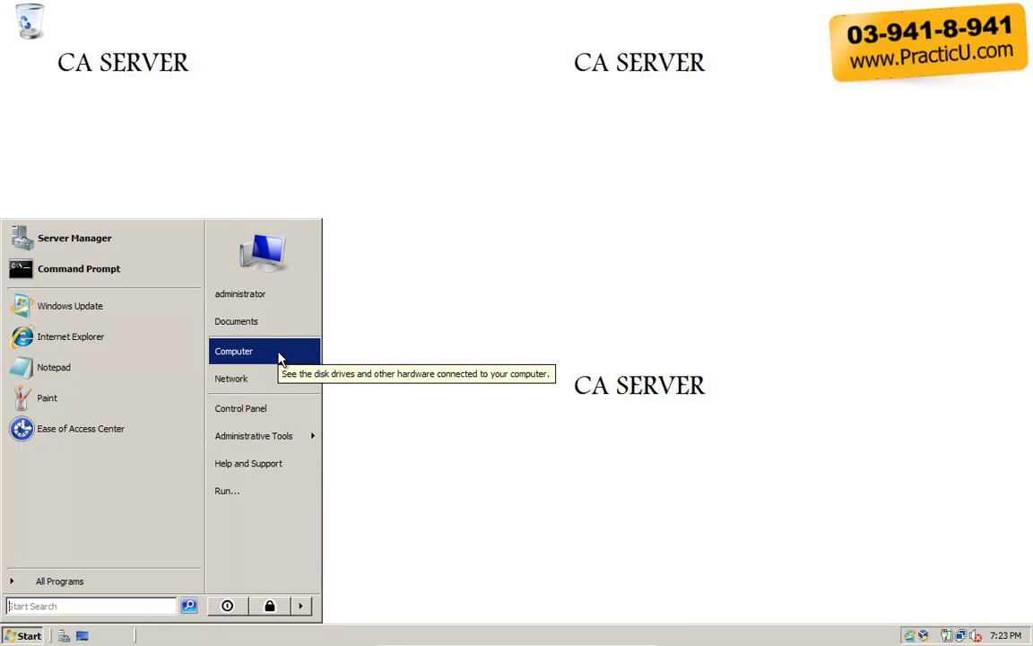
click(135, 249)
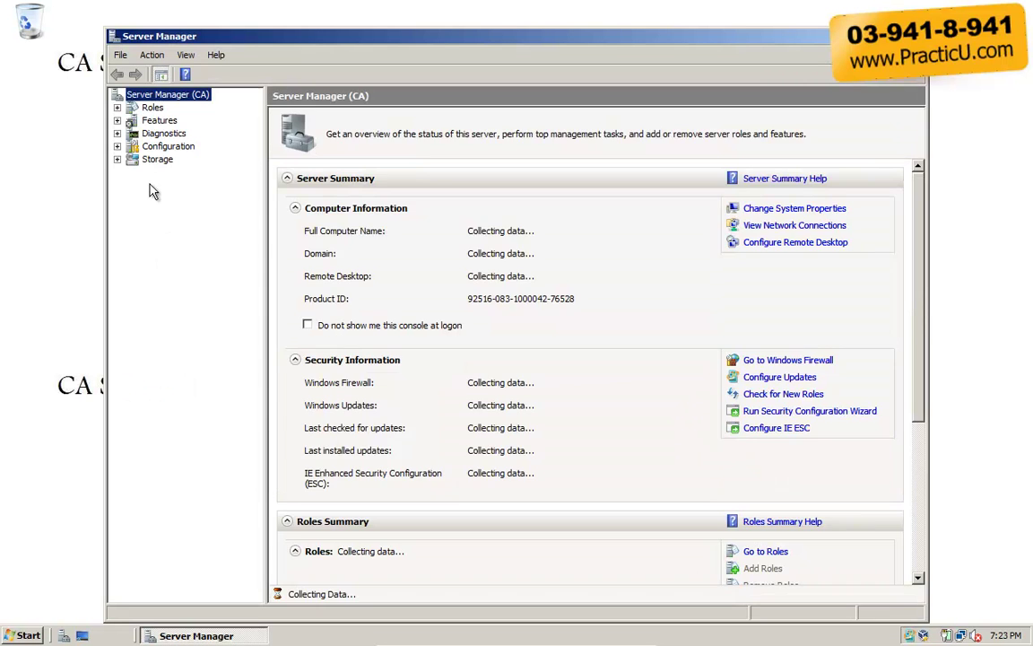
Start the Add Roles Wizard from the Roles node and advance to the server role selection
click(141, 109)
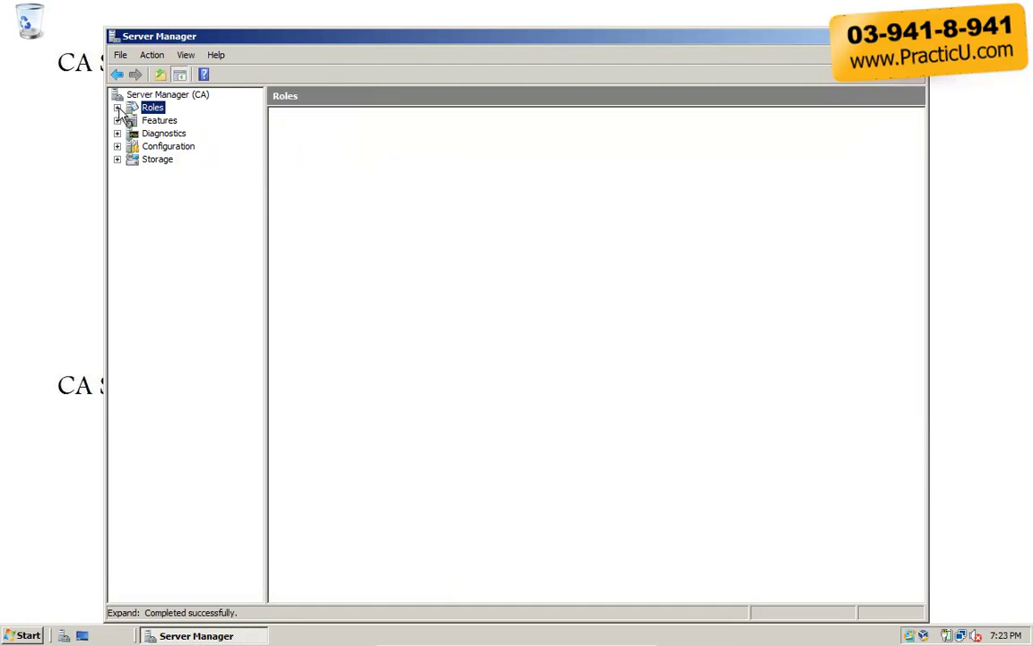
right_click(135, 112)
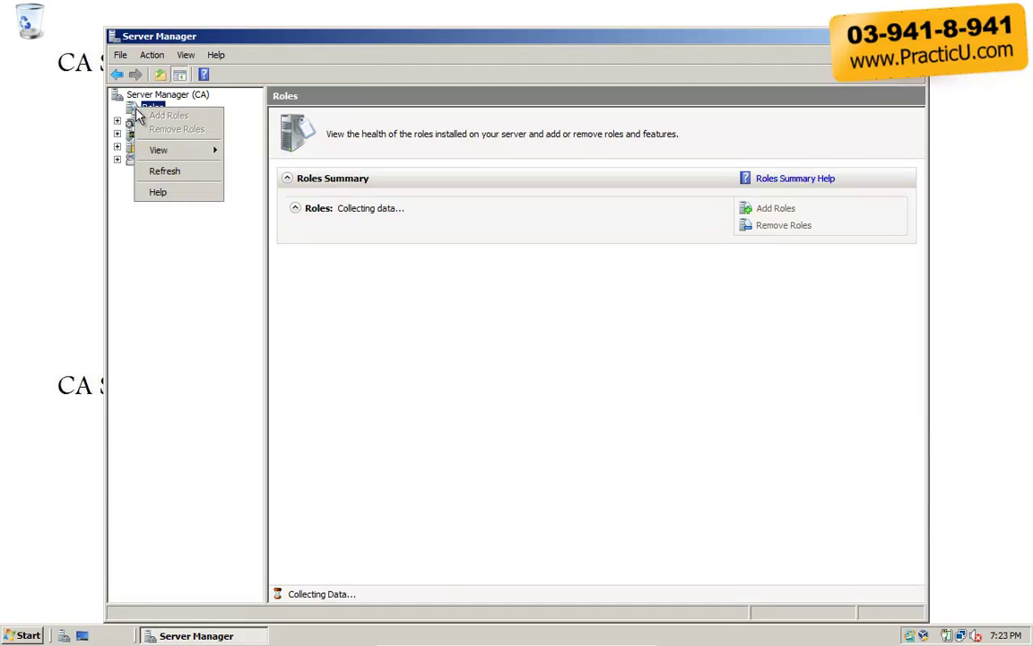
click(132, 111)
right_click(131, 114)
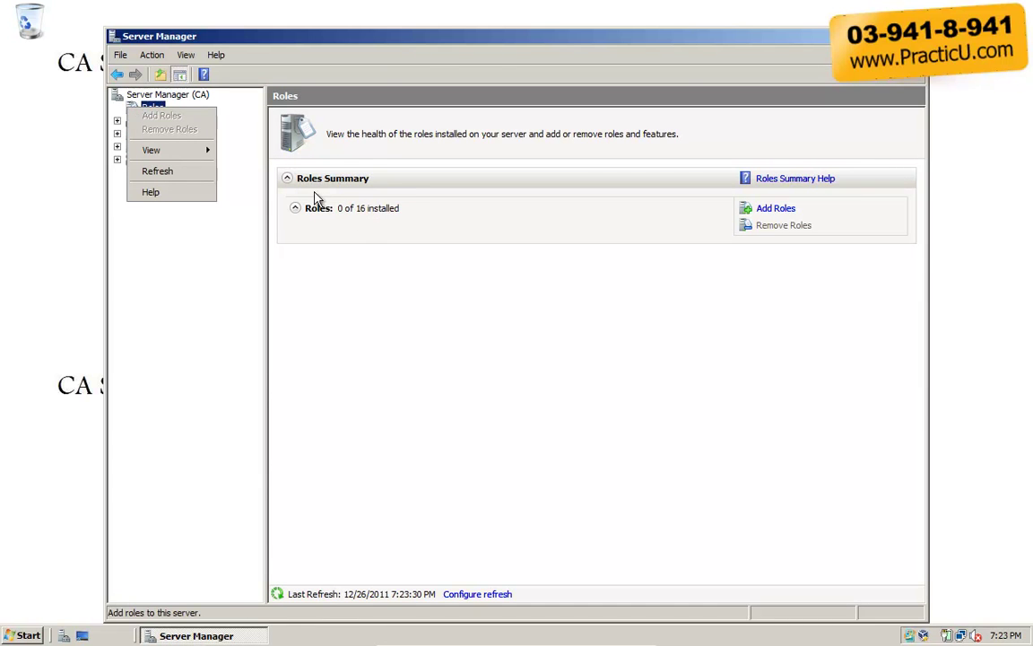
click(238, 131)
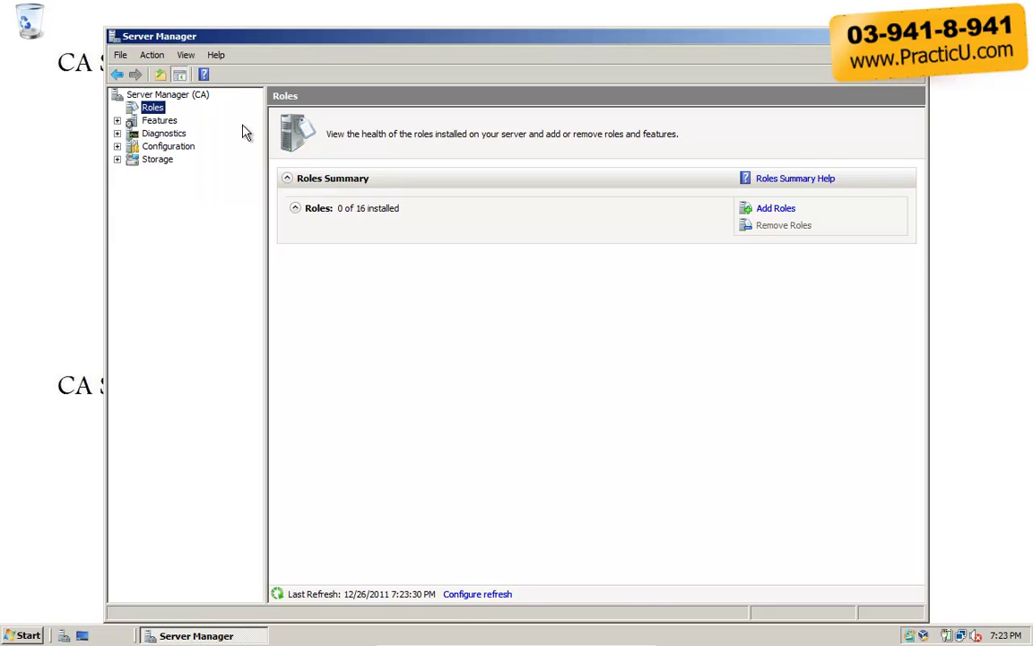
right_click(153, 108)
click(163, 117)
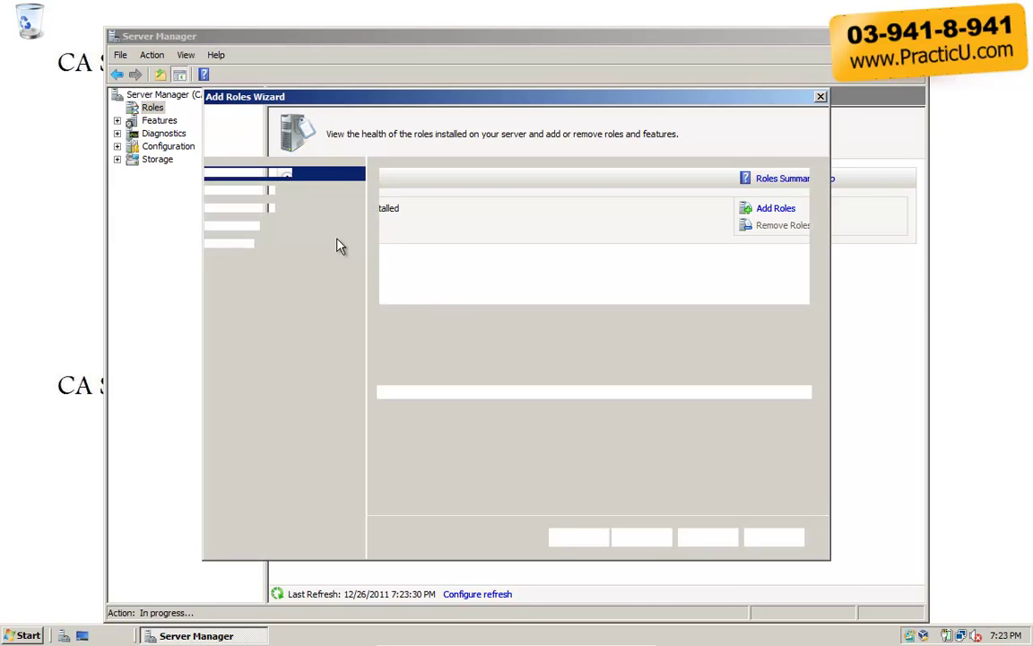
click(638, 537)
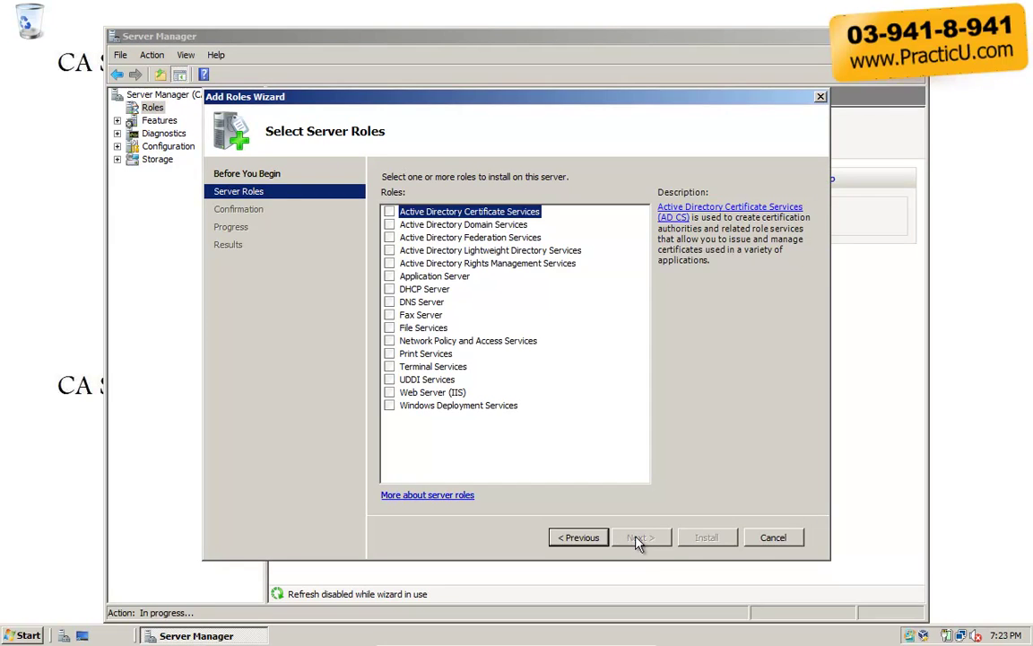
Select the Active Directory Certificate Services role and add Online Responder with its required role services alongside Certification Authority
click(389, 212)
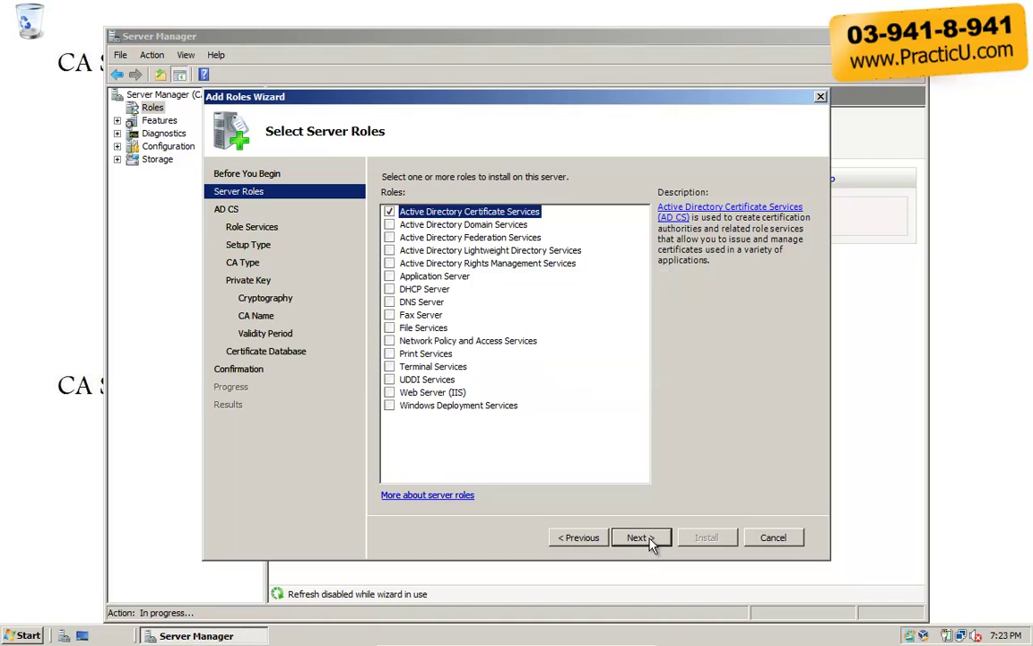
click(638, 537)
click(651, 541)
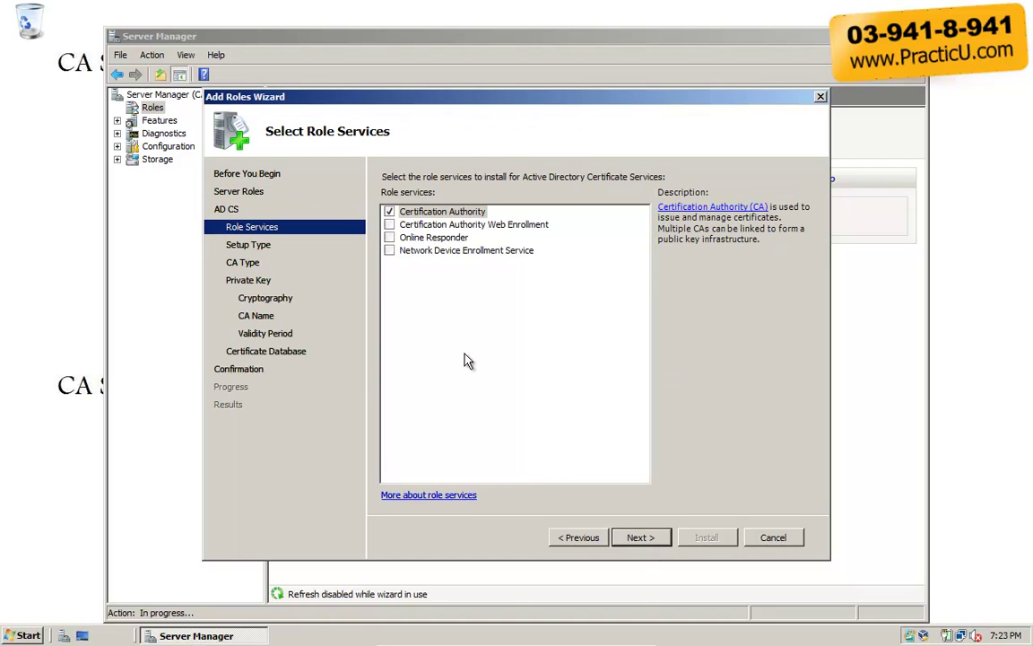
click(389, 237)
click(589, 394)
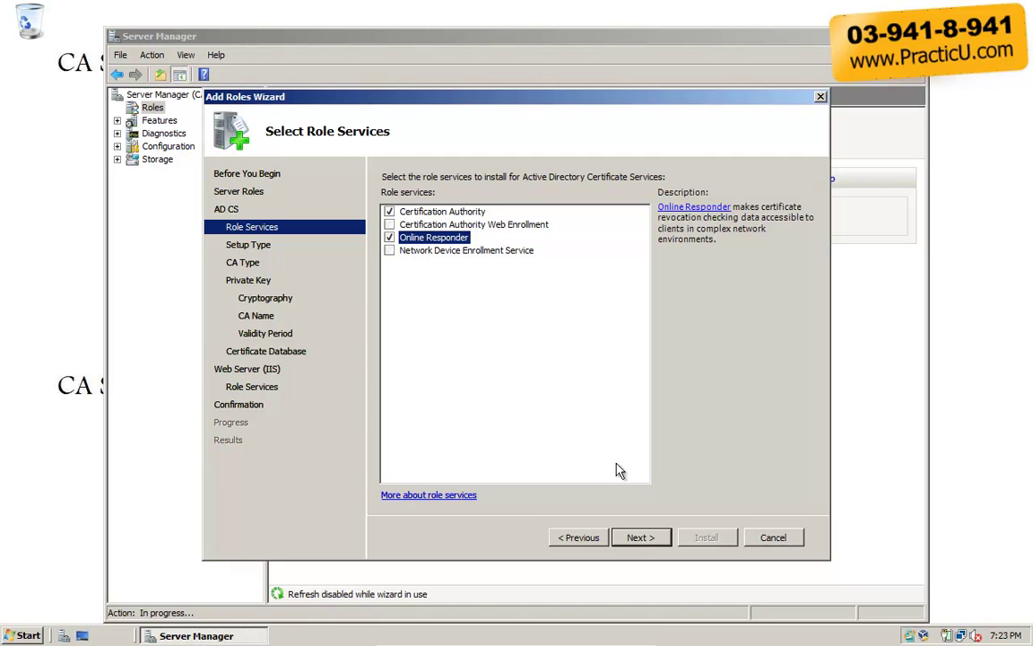
click(636, 533)
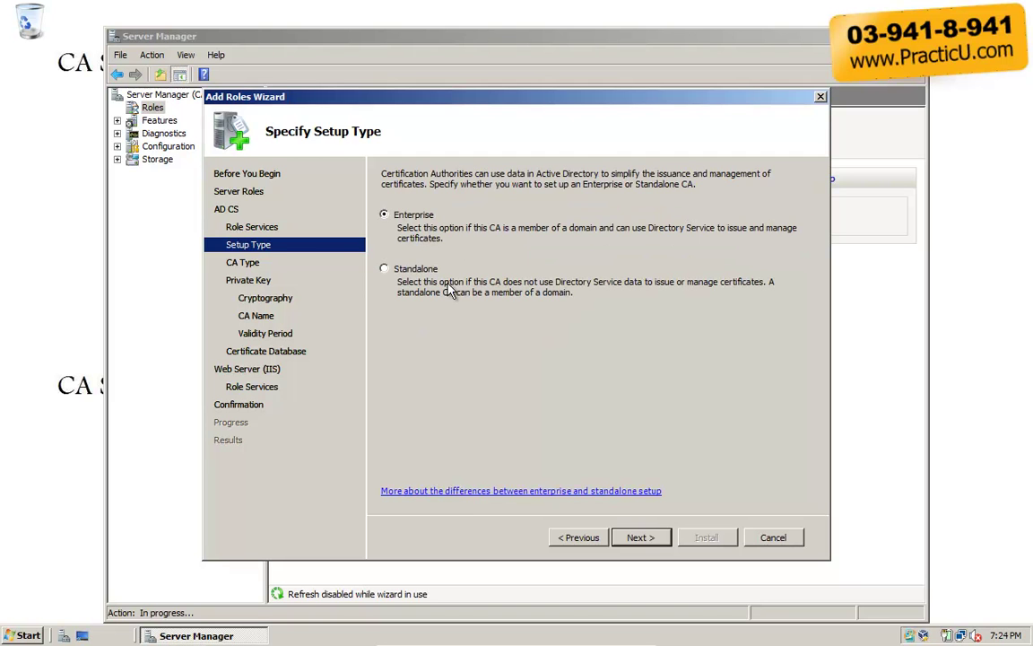
Accept an Enterprise root CA with a new private key, 2048-bit RSA, sha1 hashing and the common name Accounts-CA-CA
click(640, 537)
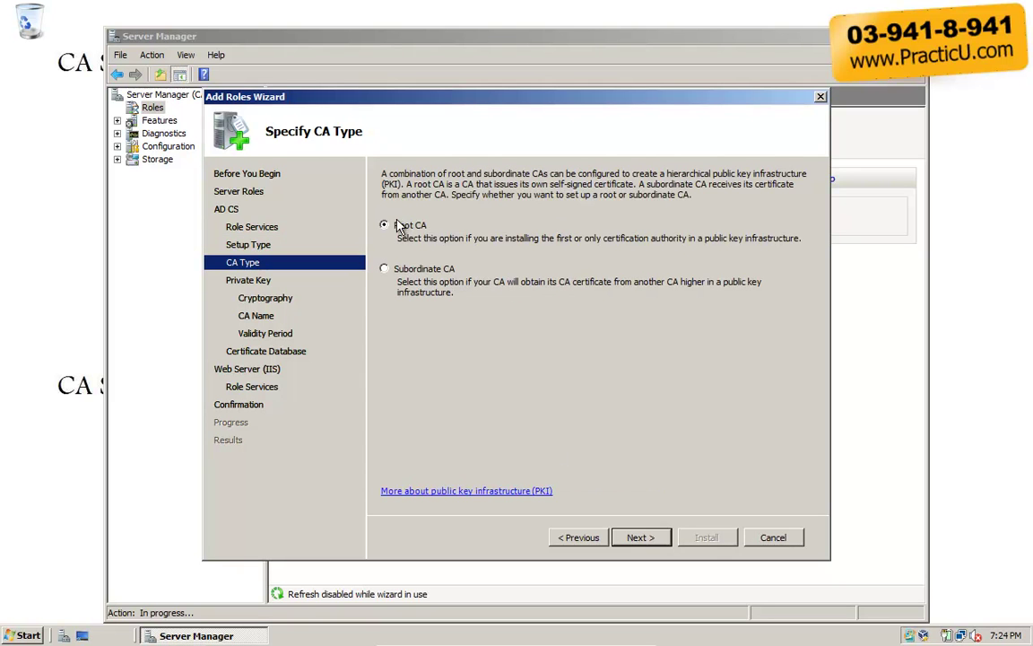
click(639, 537)
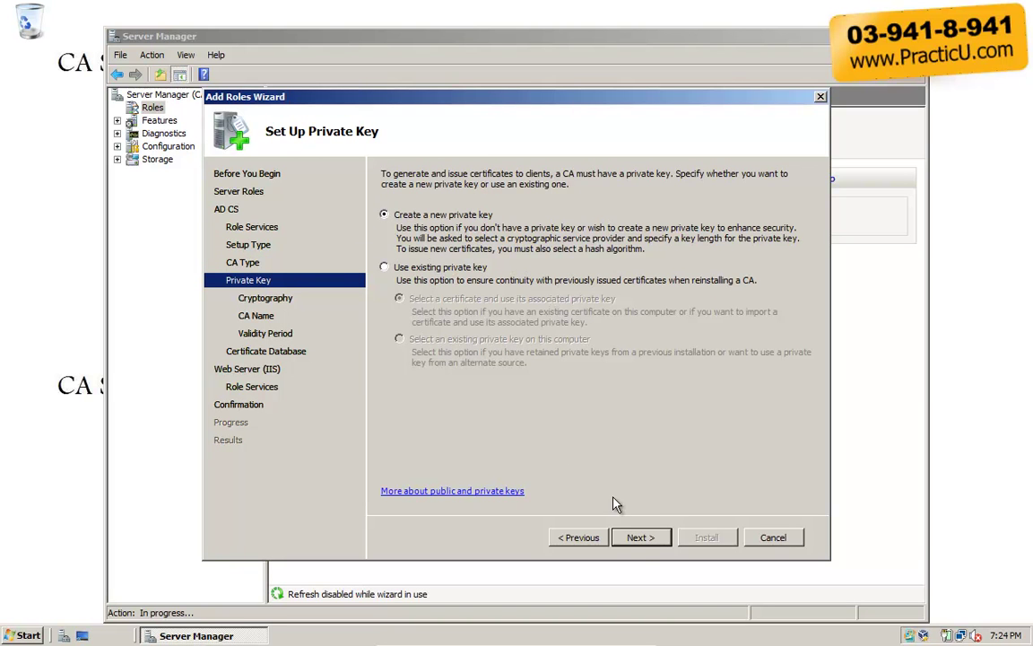
click(641, 537)
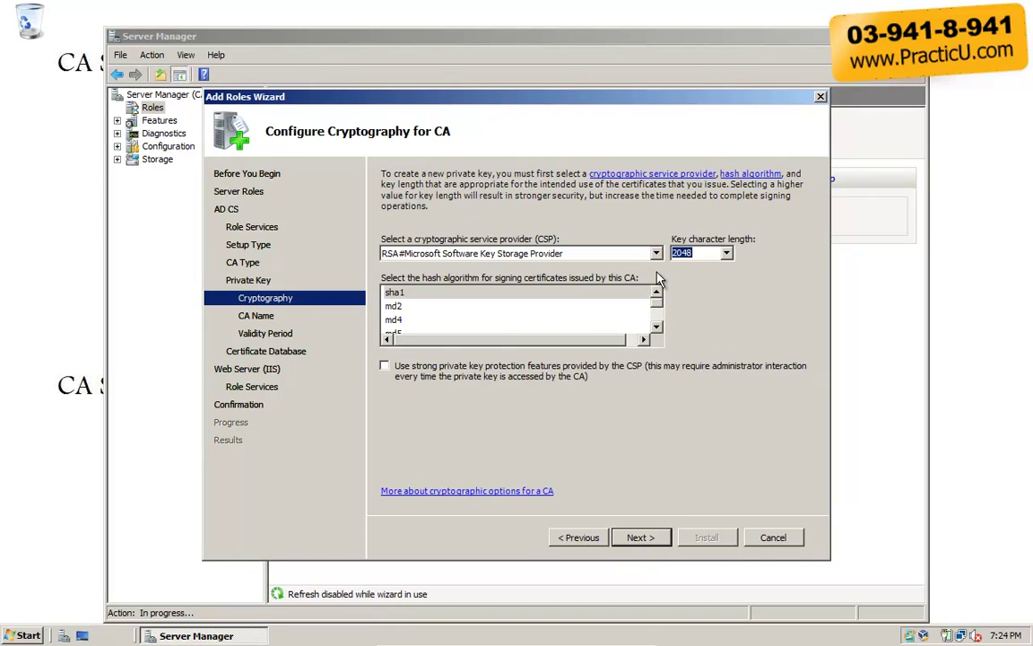
click(636, 531)
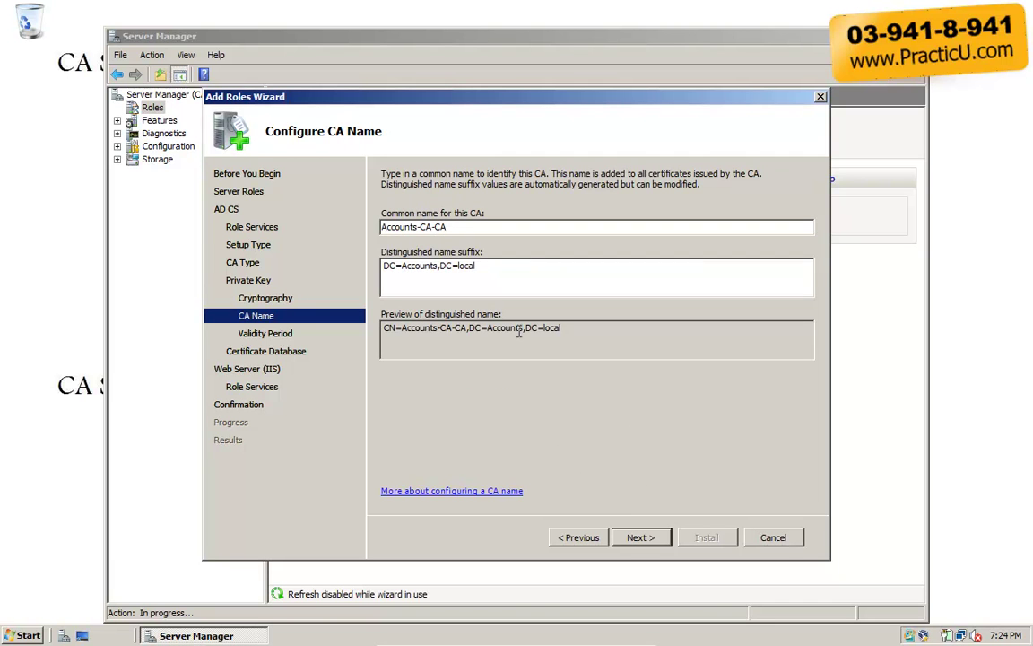
click(633, 539)
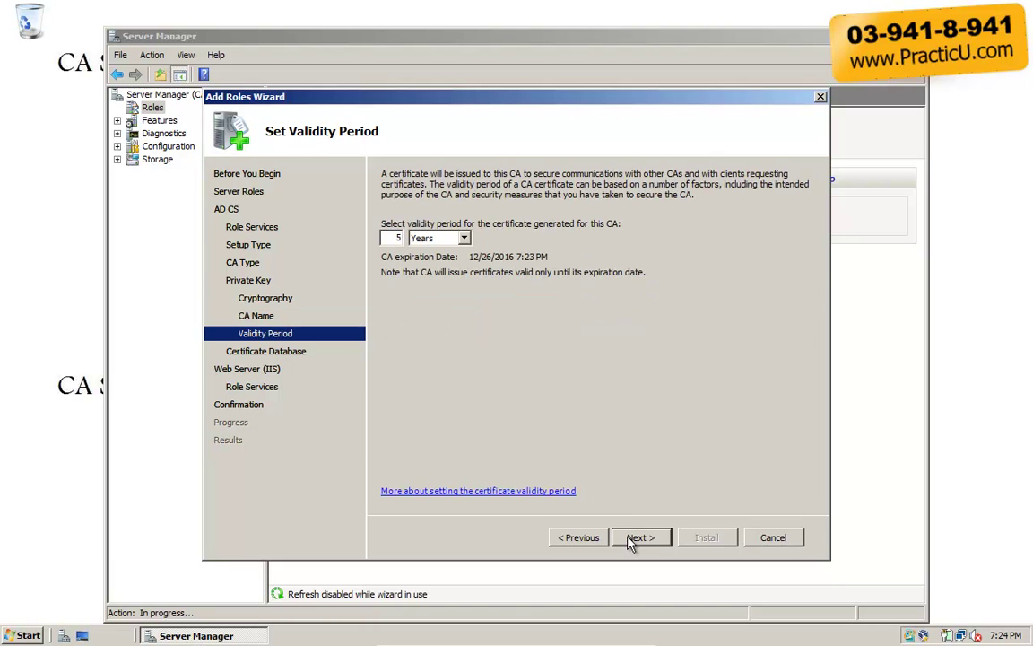
Set the CA certificate's validity period to 20 years
double_click(396, 238)
text(20)
click(639, 538)
Accept the default certificate database and Web Server (IIS) settings, and start the role installation
click(638, 540)
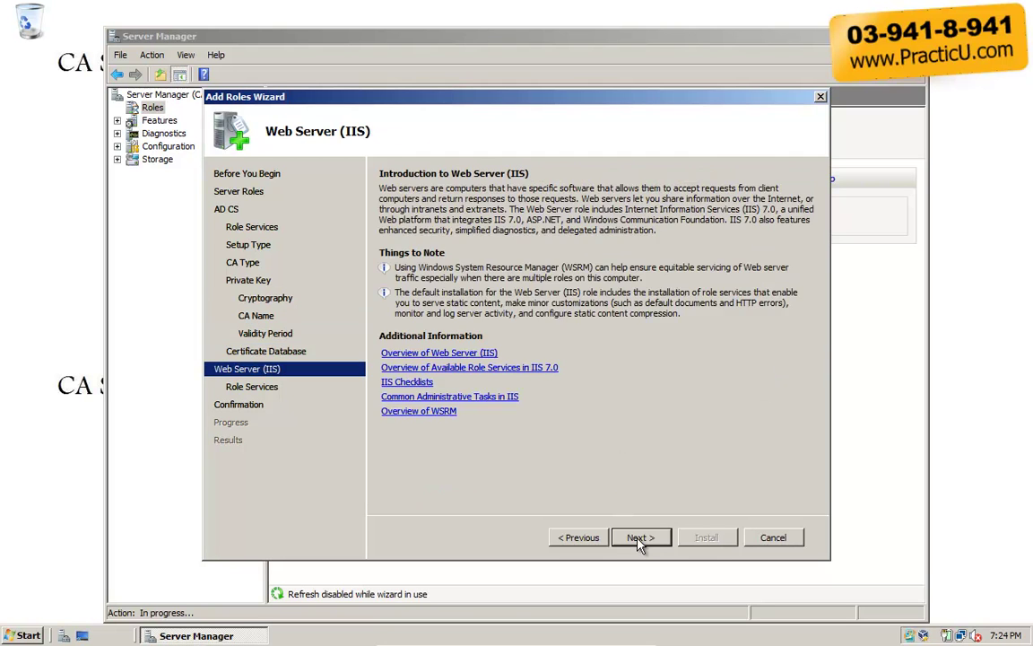
click(640, 538)
click(640, 538)
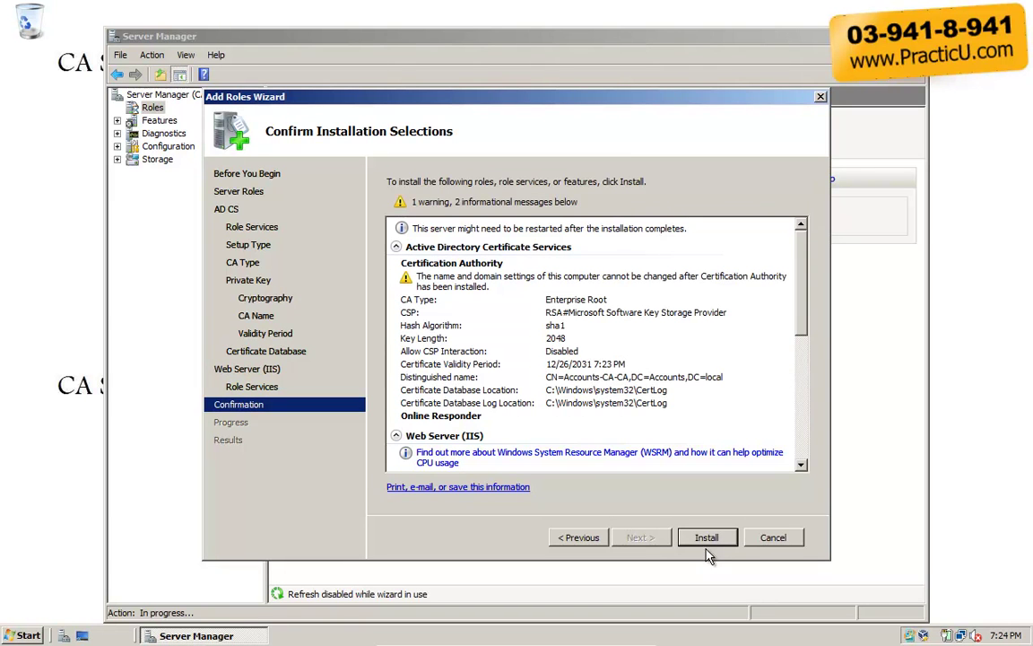
click(707, 545)
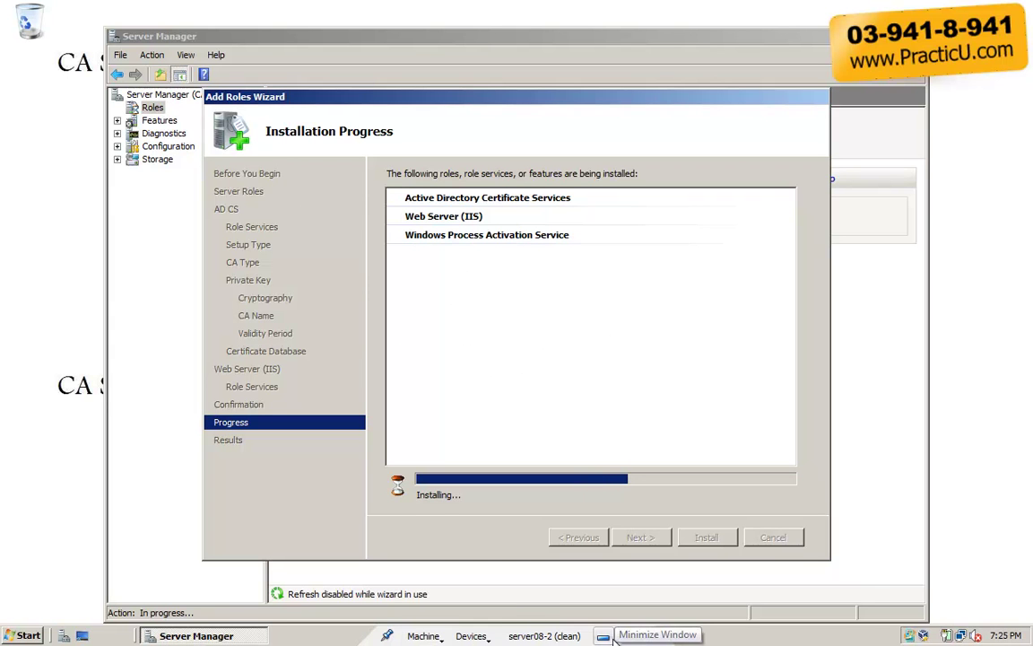
Minimize the server08-2 virtual machine and close the animation effects task pane in PowerPoint
click(604, 638)
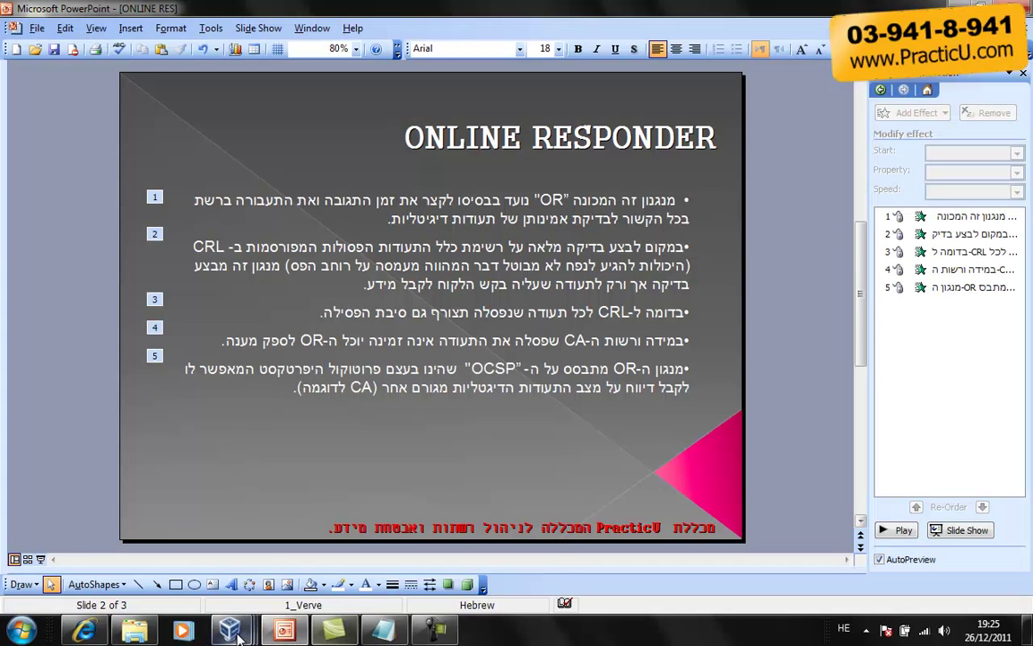
mouse_move(238, 636)
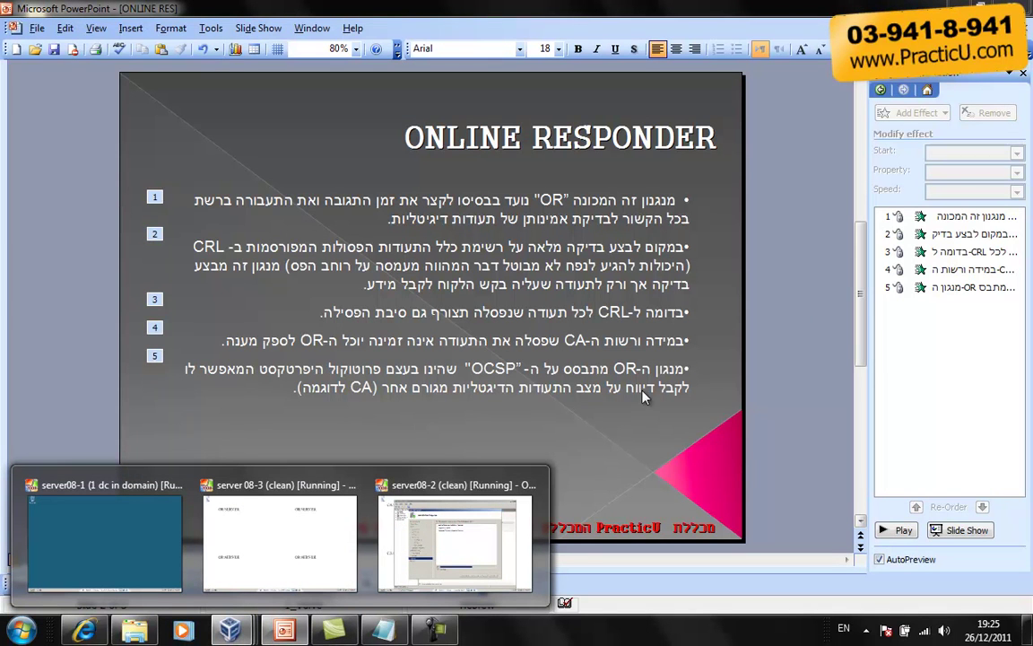
click(1024, 74)
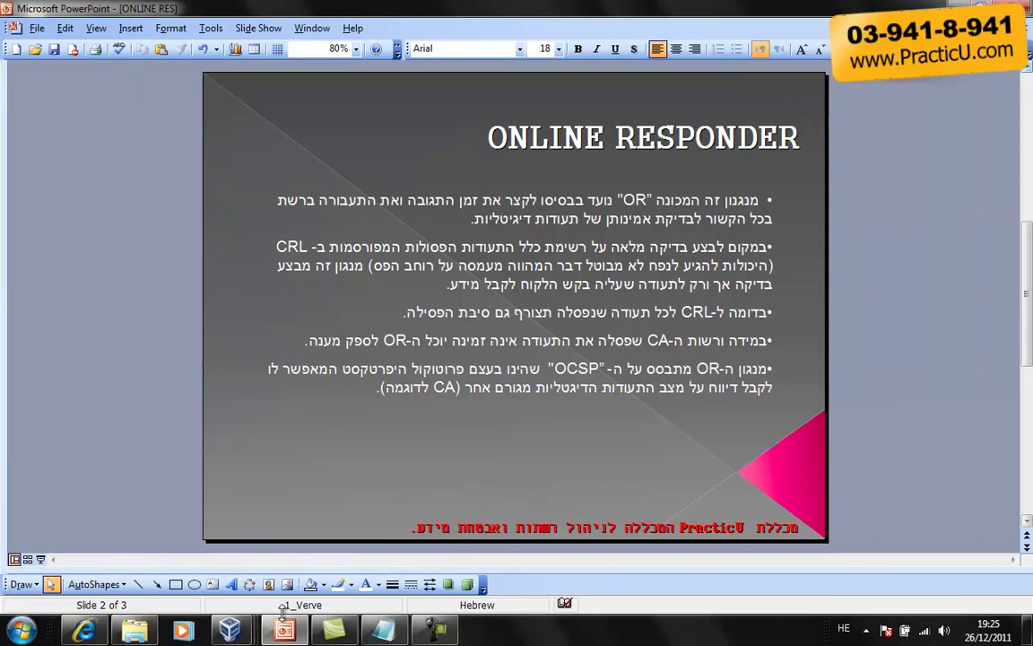
Switch to the OR server virtual machine, server 08-3 (clean), and open Server Manager on it
mouse_move(230, 634)
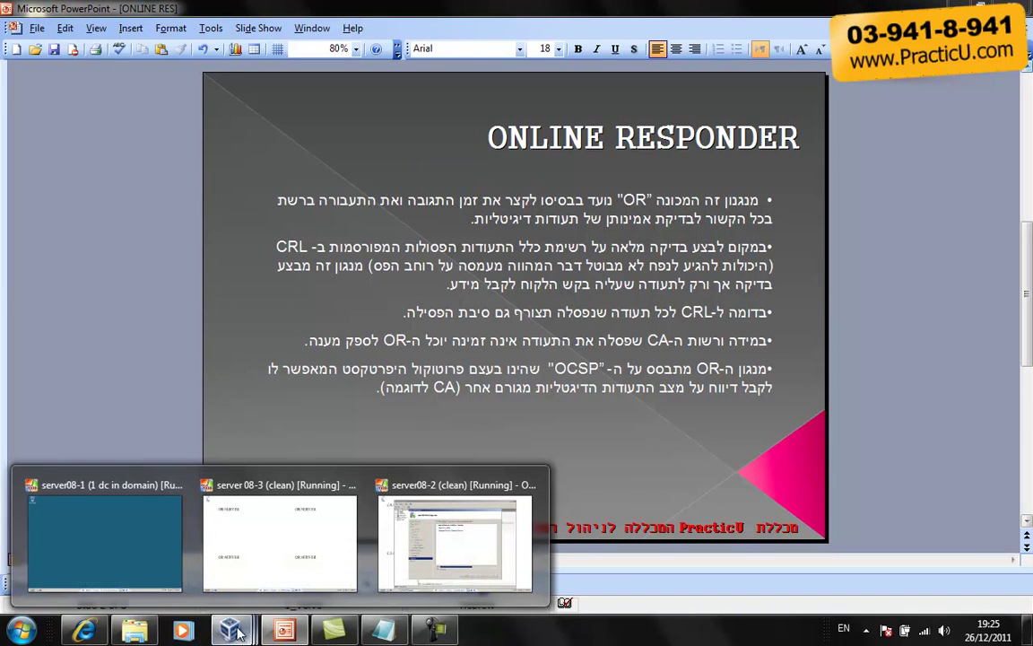
click(272, 549)
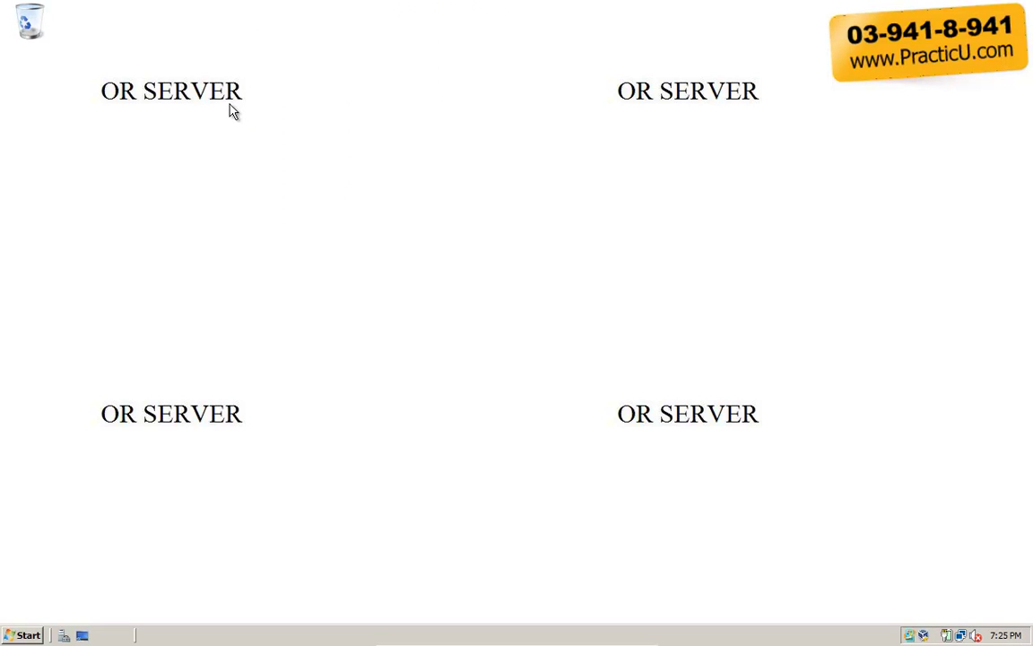
click(23, 635)
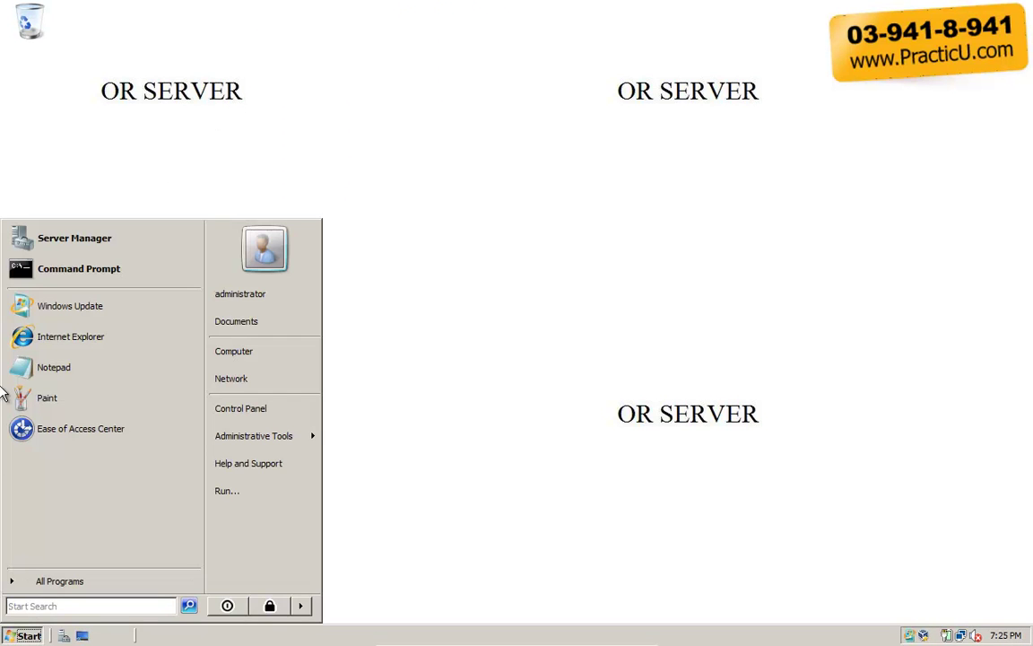
click(87, 248)
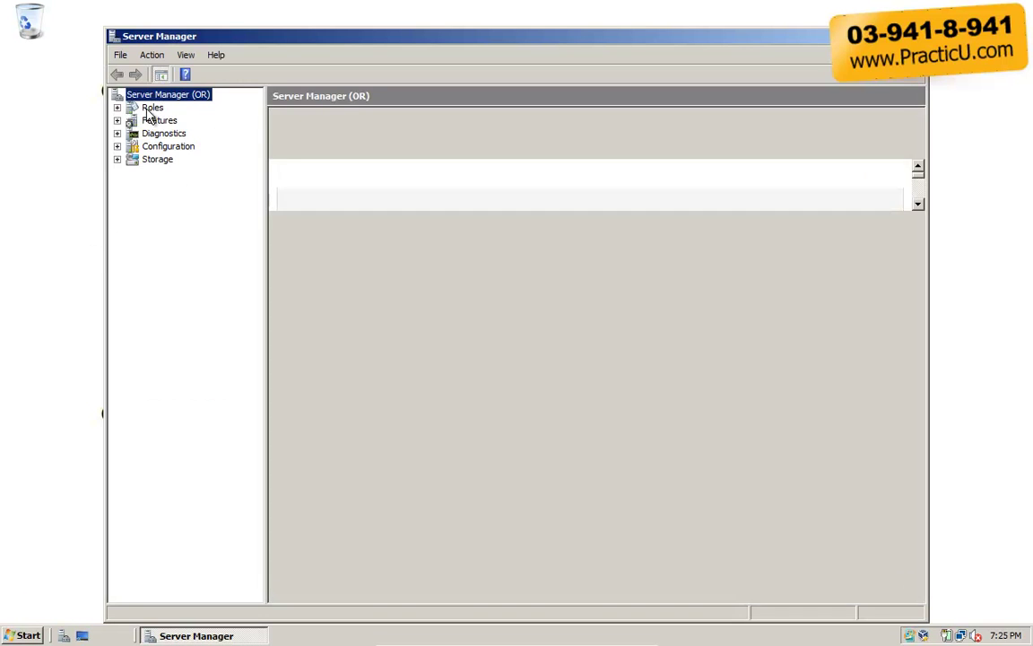
Start adding roles on the OR server and select Active Directory Certificate Services as the role to install
click(149, 108)
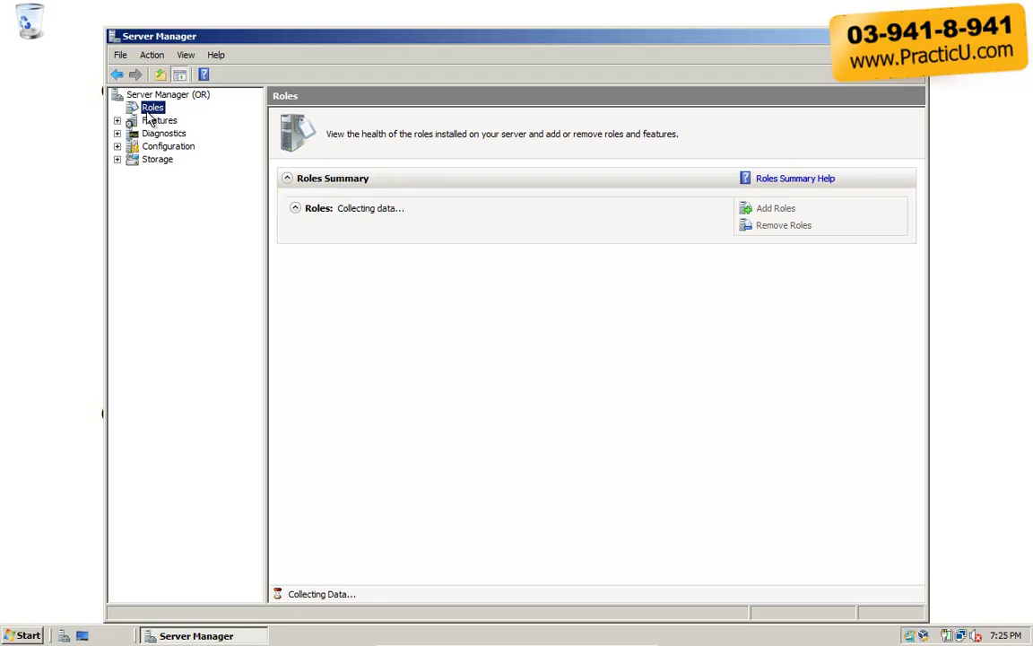
right_click(148, 111)
click(166, 117)
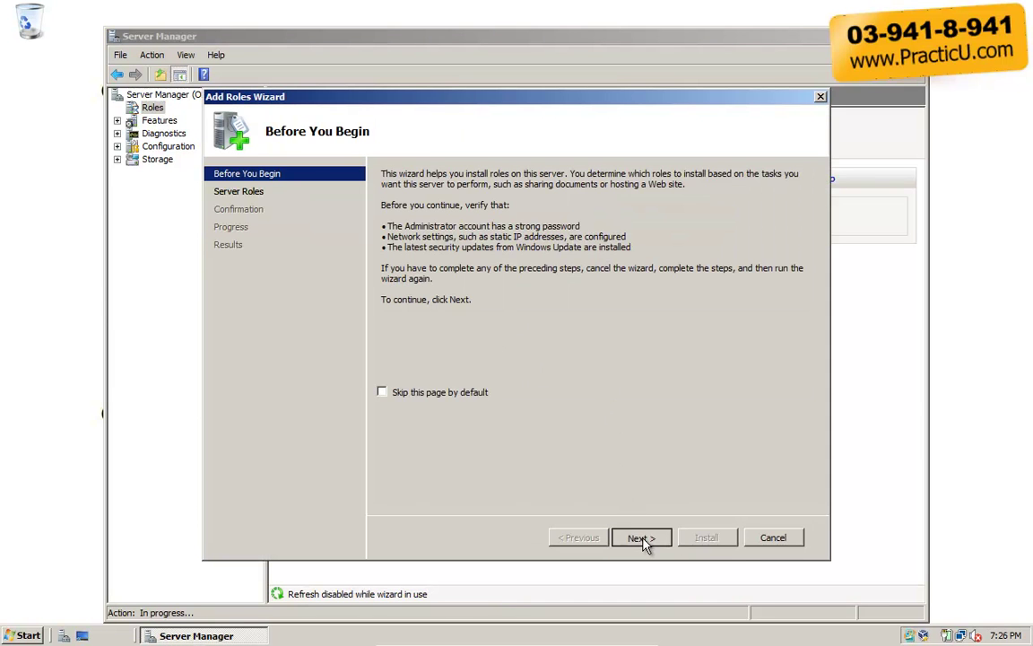
click(644, 538)
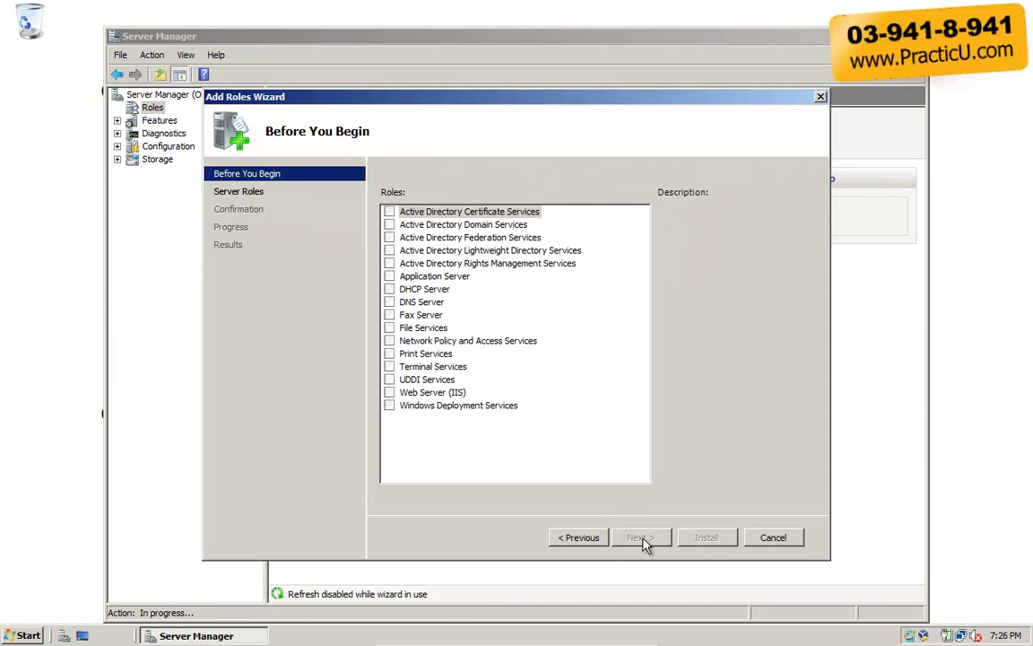
click(389, 212)
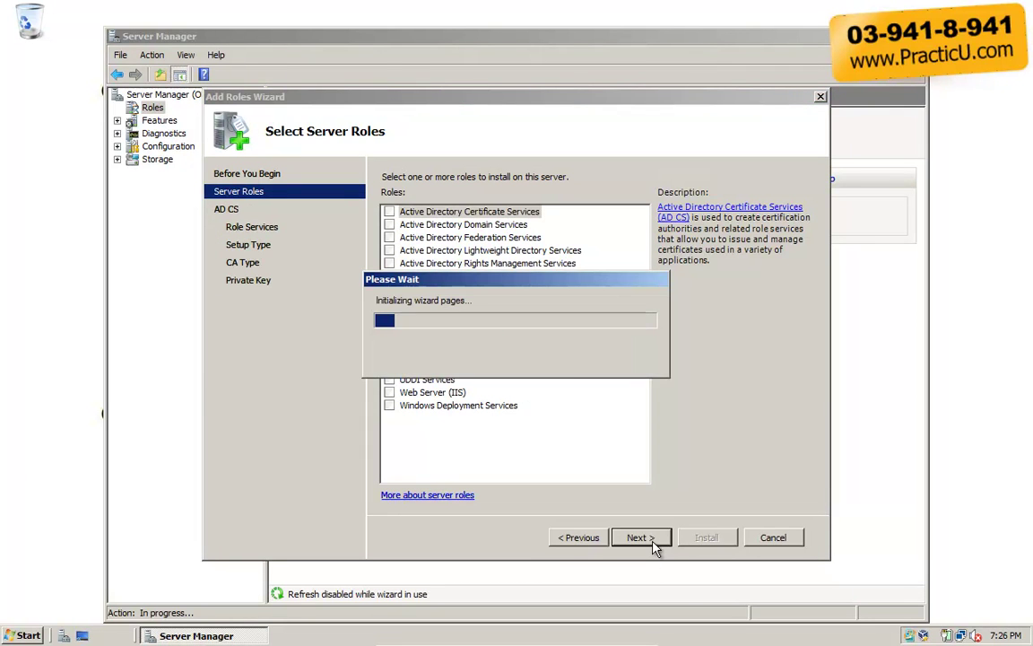
click(652, 537)
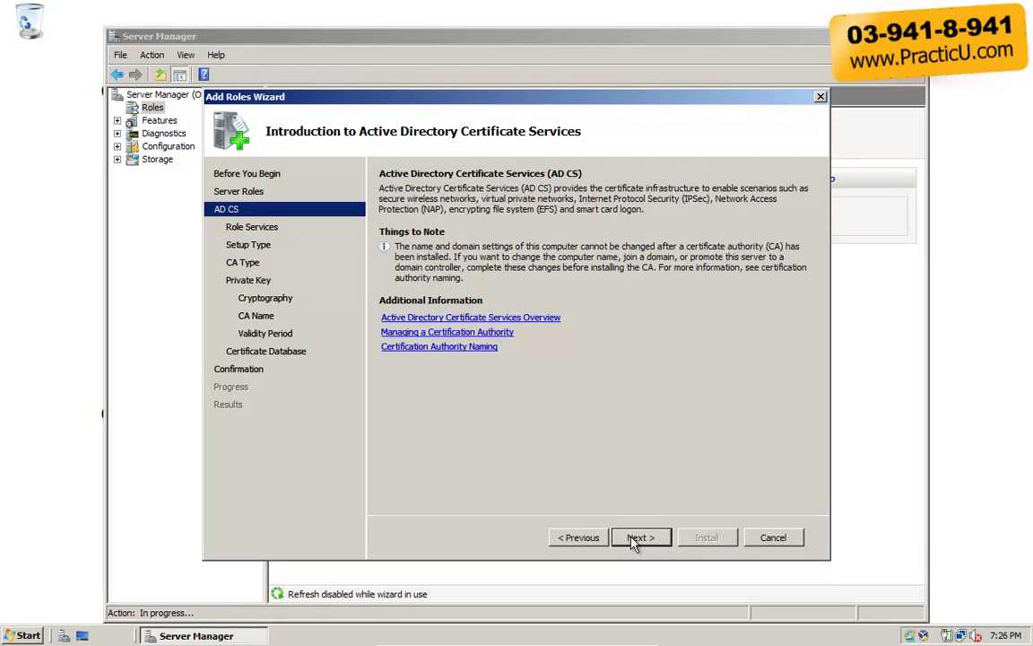
Choose only the Online Responder role service, leaving out Certification Authority, and add its required role services and features
click(628, 538)
click(389, 212)
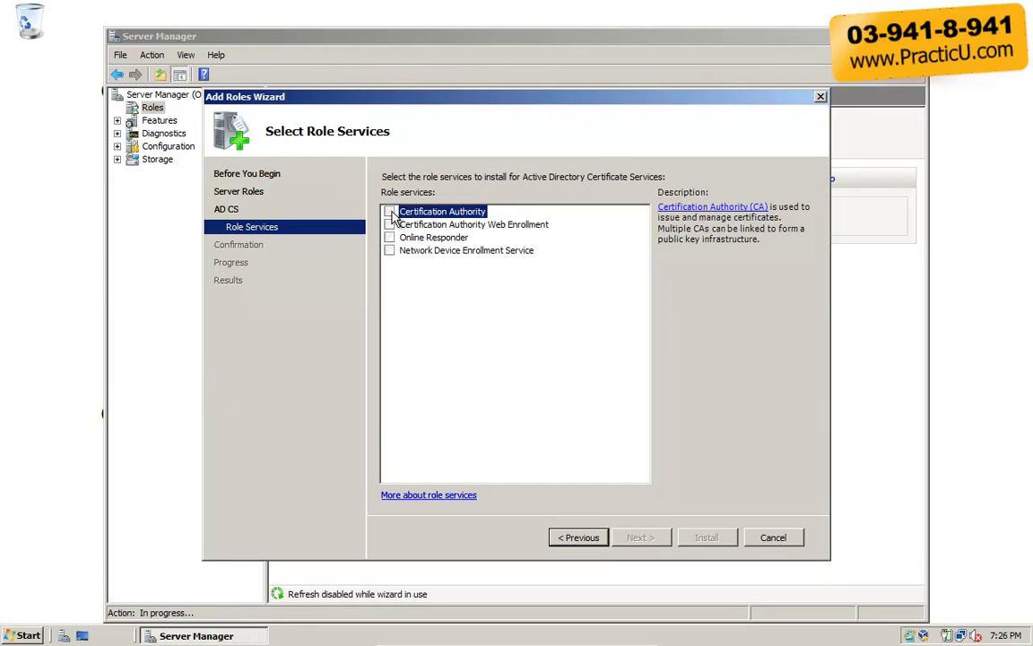
click(389, 237)
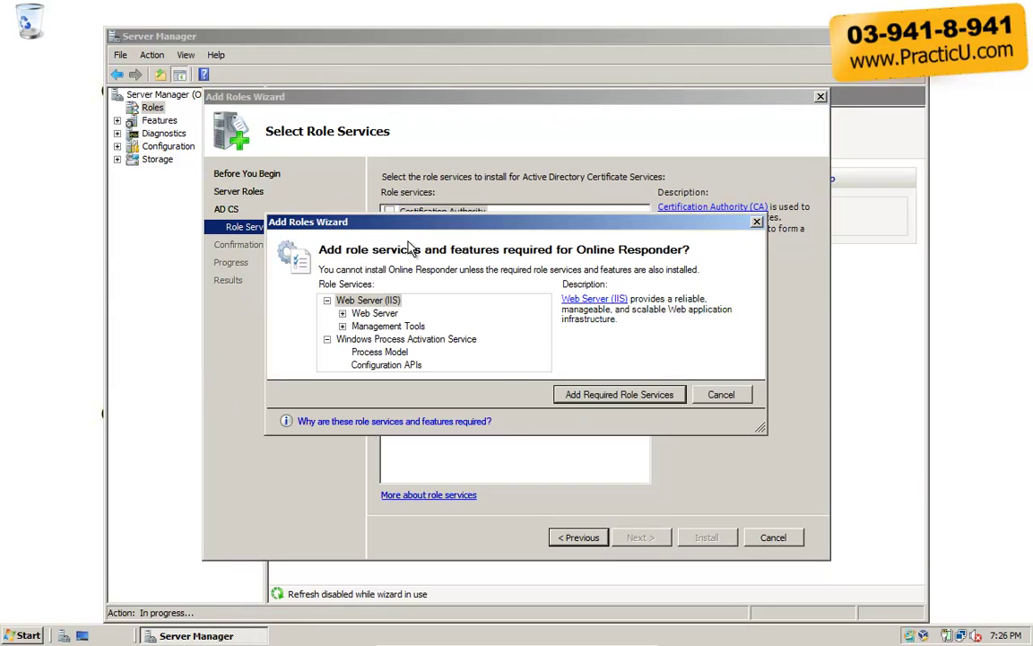
click(572, 399)
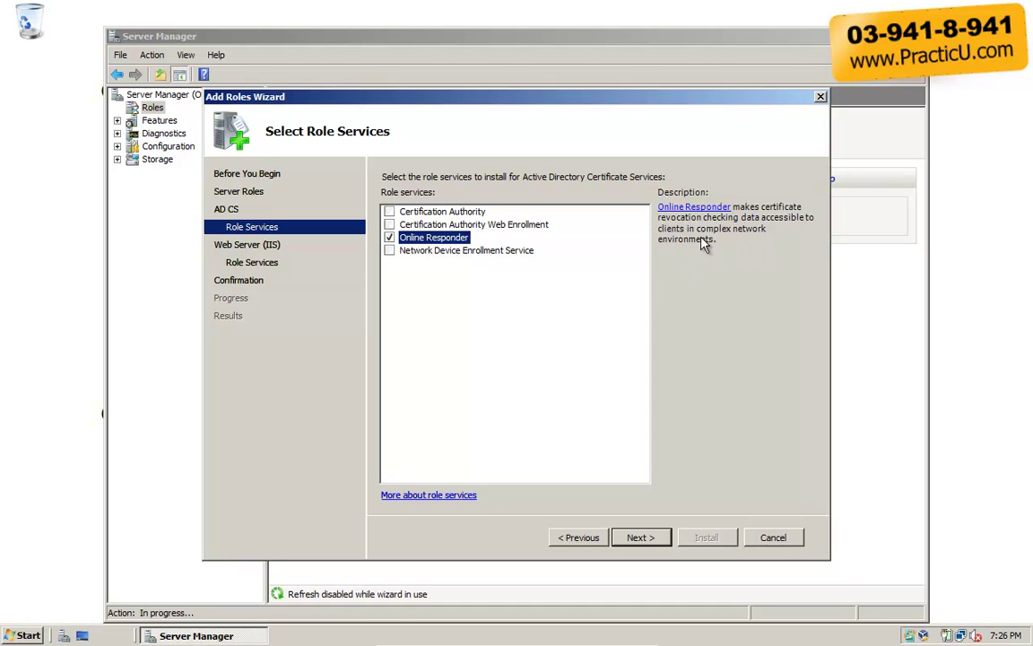
Accept the default Web Server (IIS) role services and start the installation on the OR server
click(646, 539)
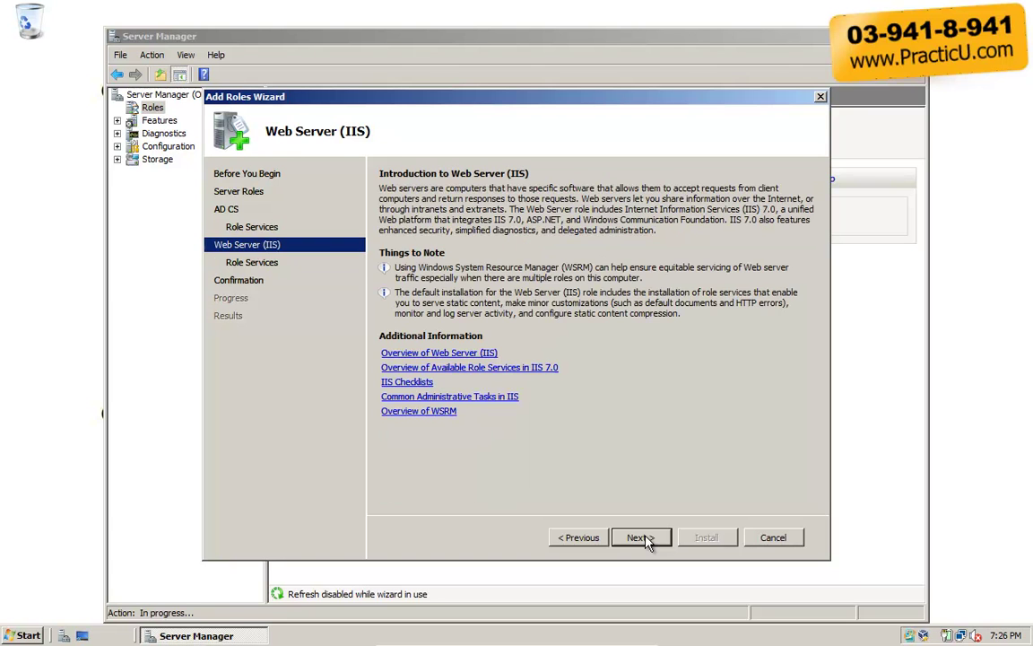
click(646, 539)
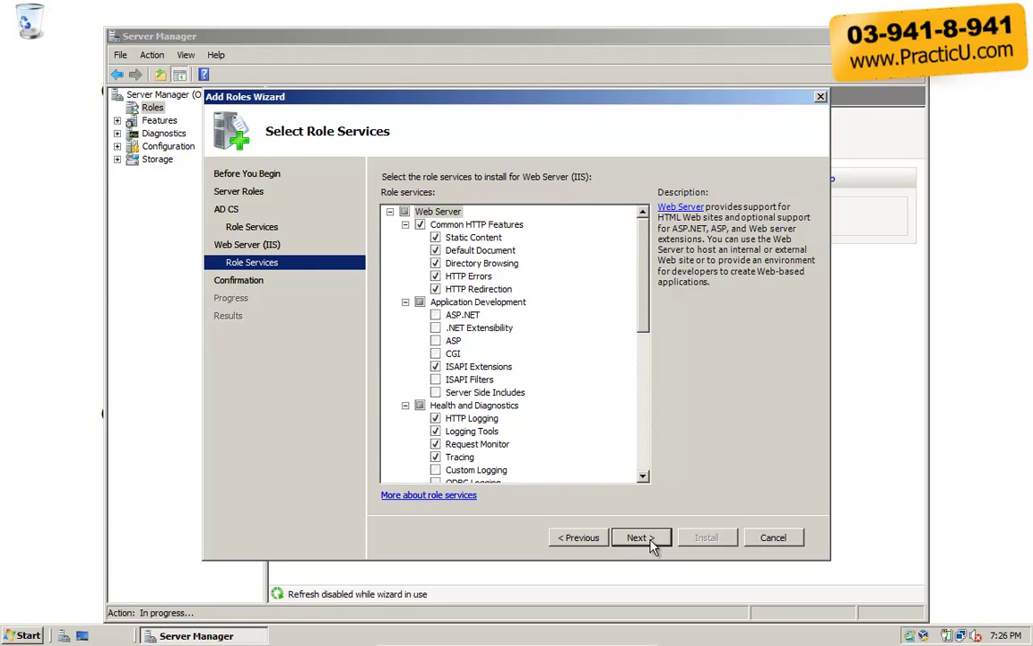
click(641, 537)
click(712, 541)
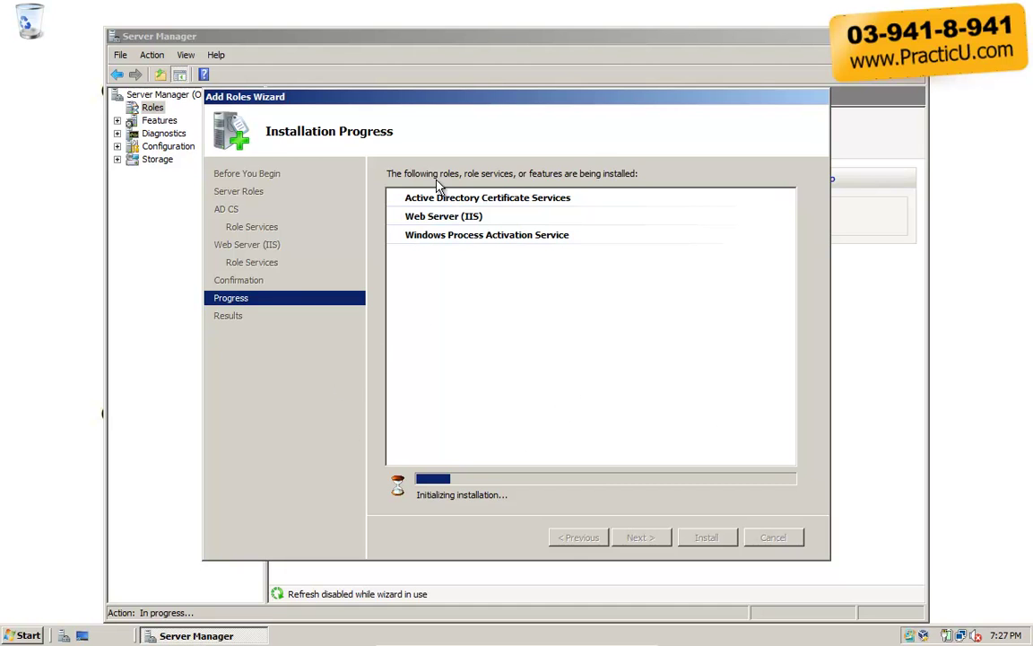
Switch to the CA server virtual machine, server08-2 (clean), and close its finished Add Roles Wizard and Server Manager
drag(392, 100, 413, 61)
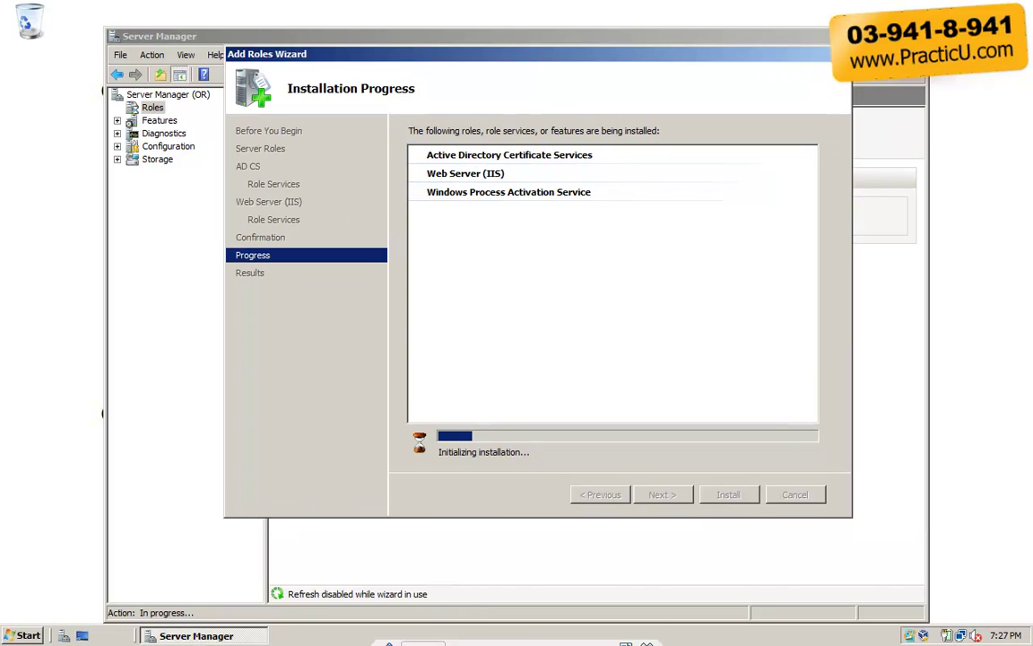
click(601, 630)
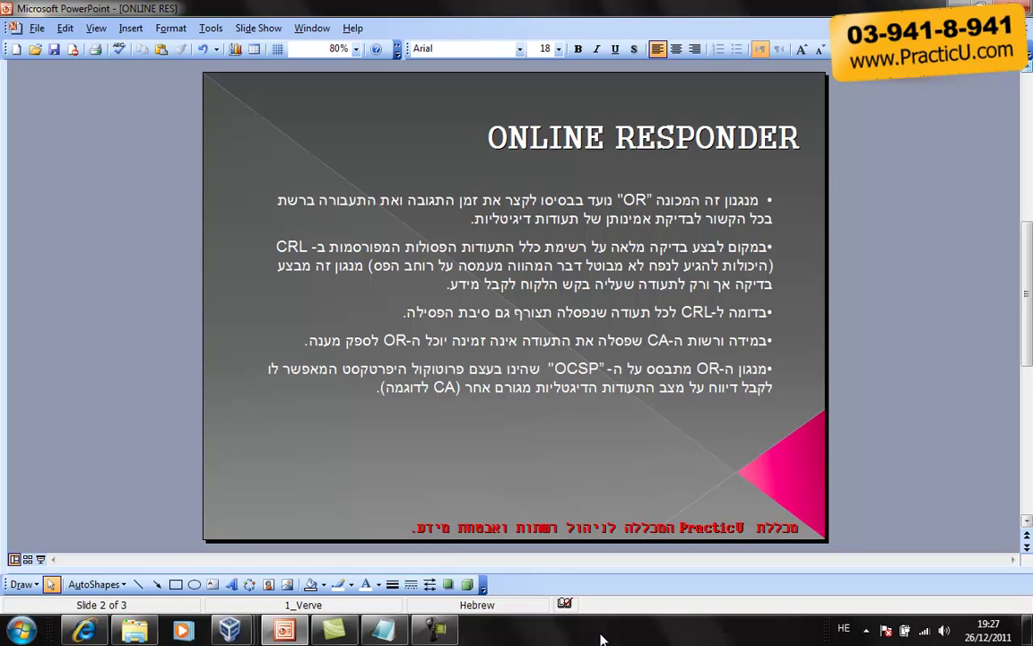
mouse_move(238, 628)
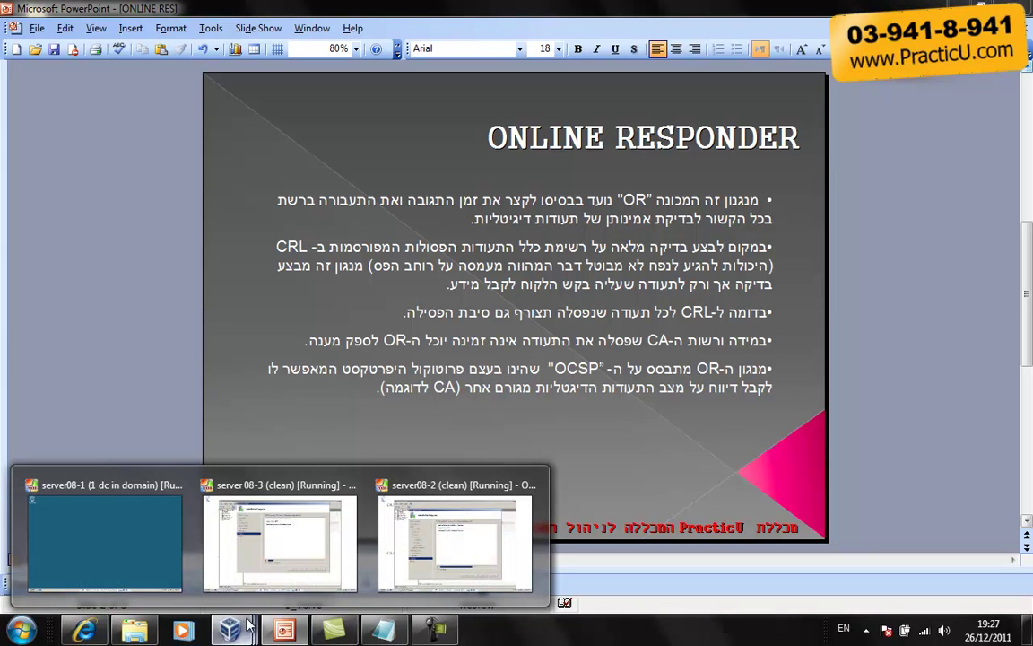
mouse_move(300, 537)
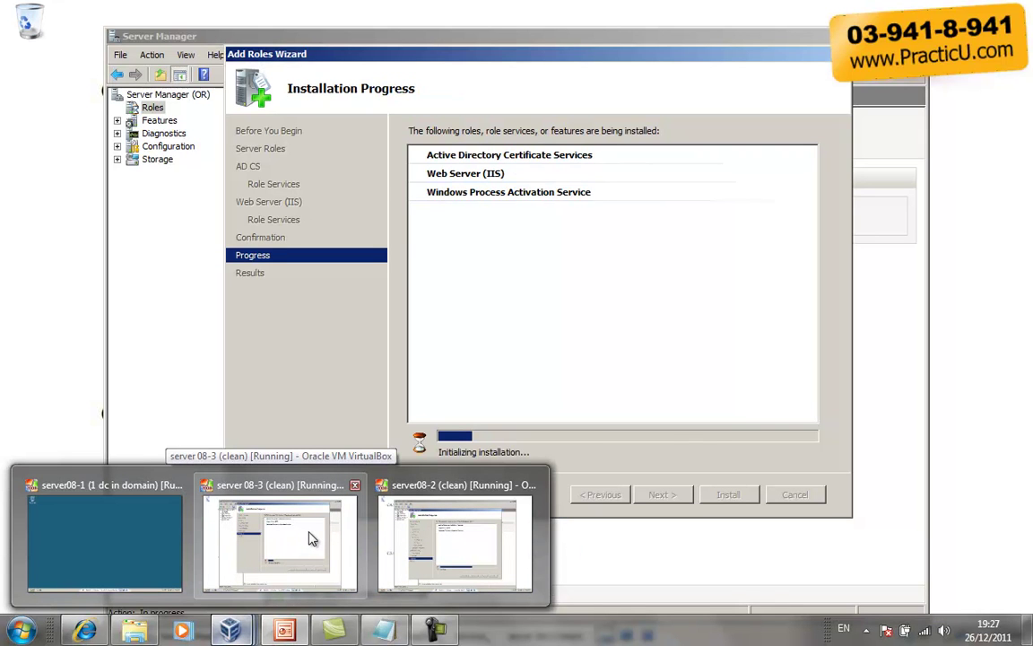
mouse_move(412, 533)
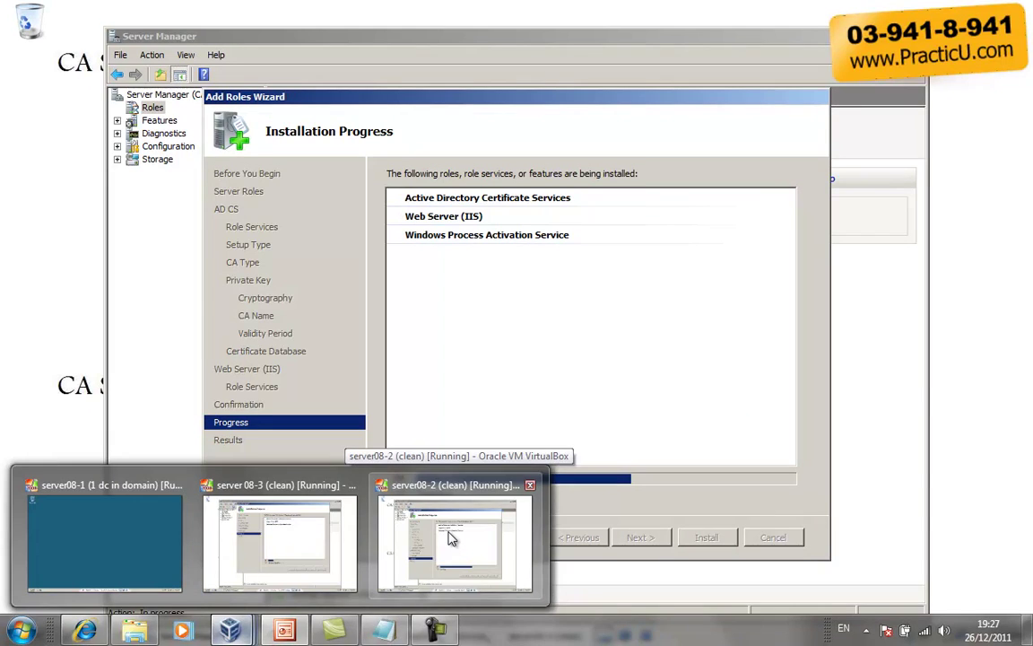
click(452, 536)
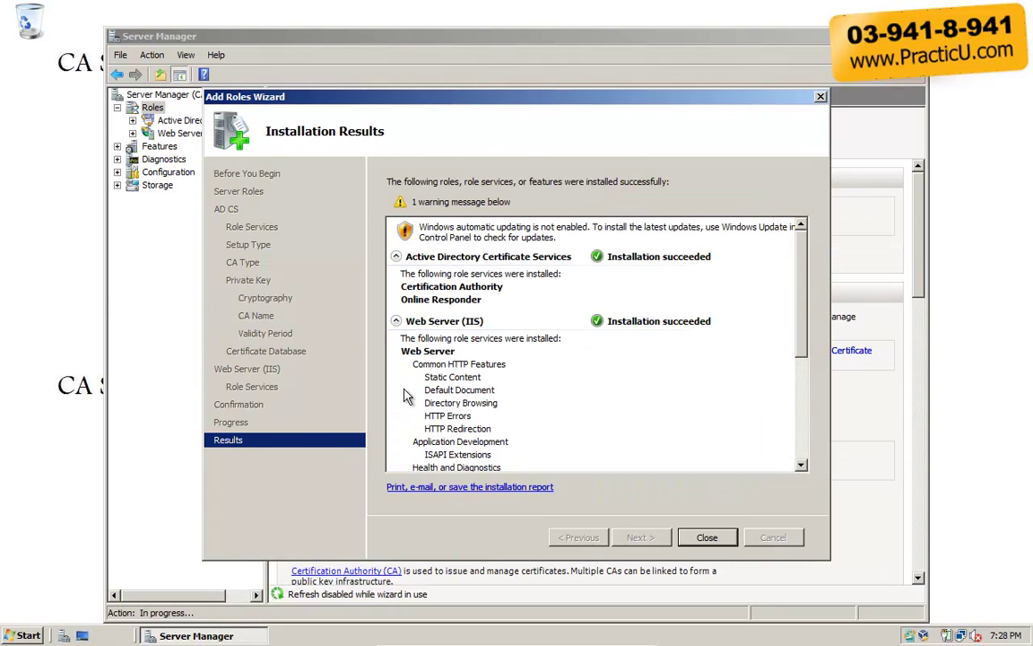
click(699, 540)
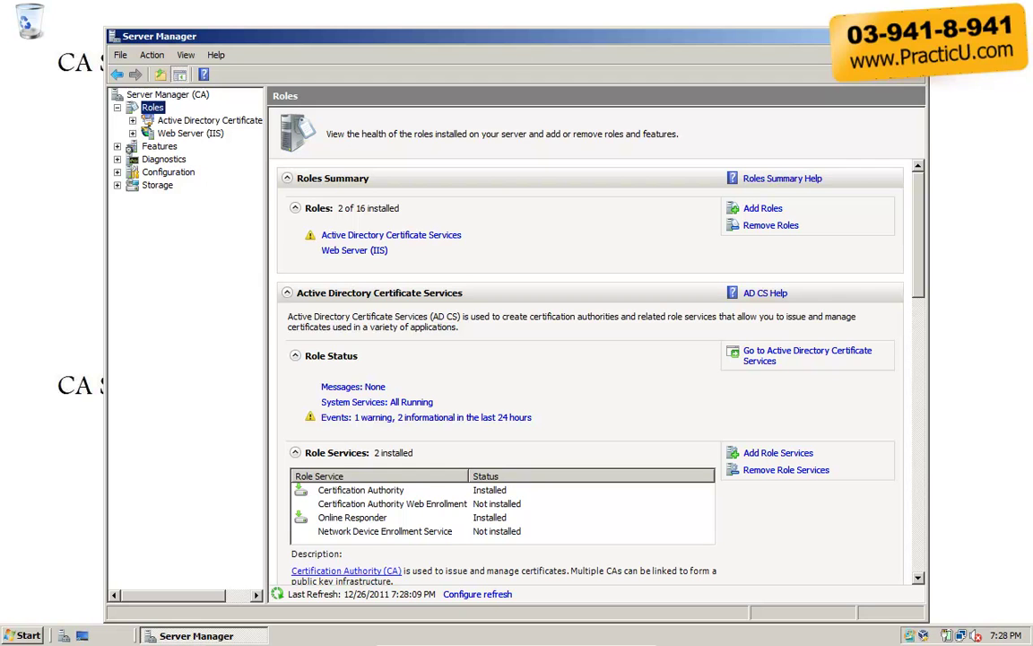
click(914, 36)
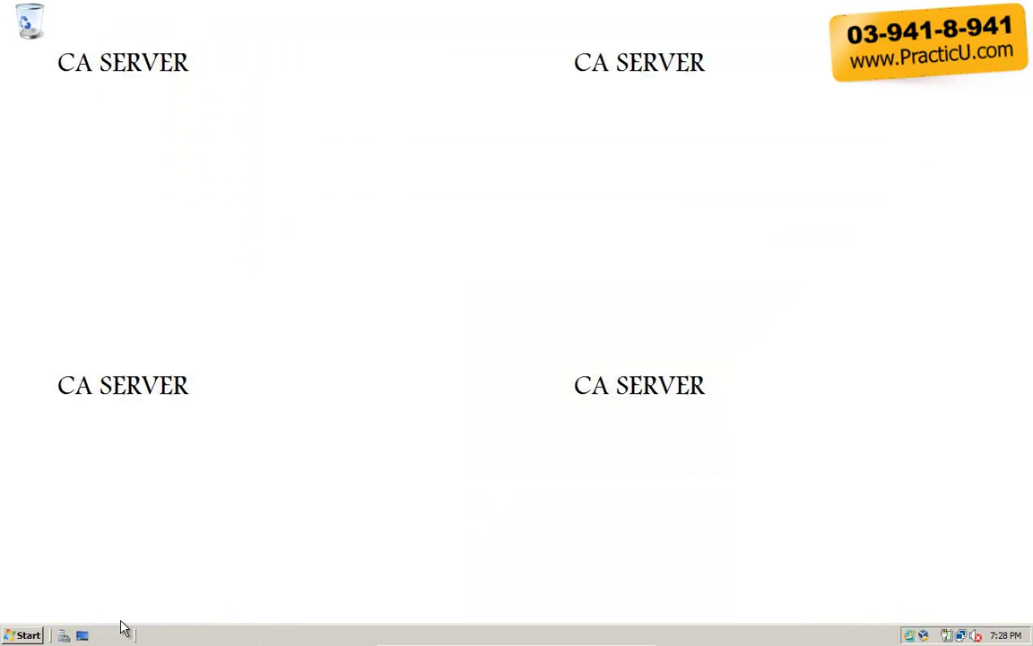
Open the Certification Authority administrative tool on the CA server and maximize its window
click(12, 637)
mouse_move(312, 439)
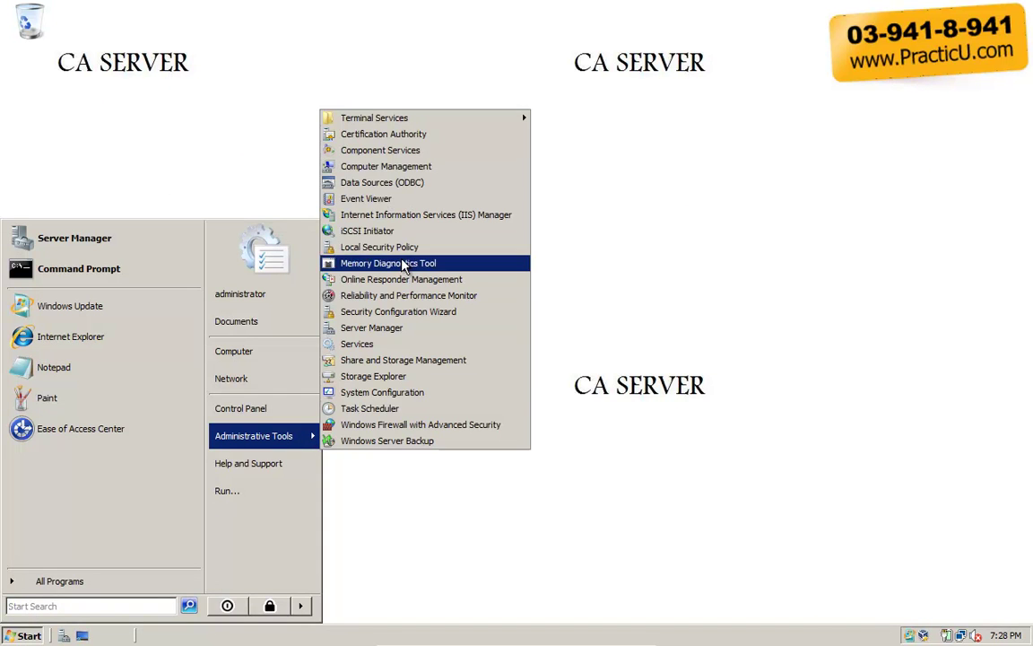
click(392, 136)
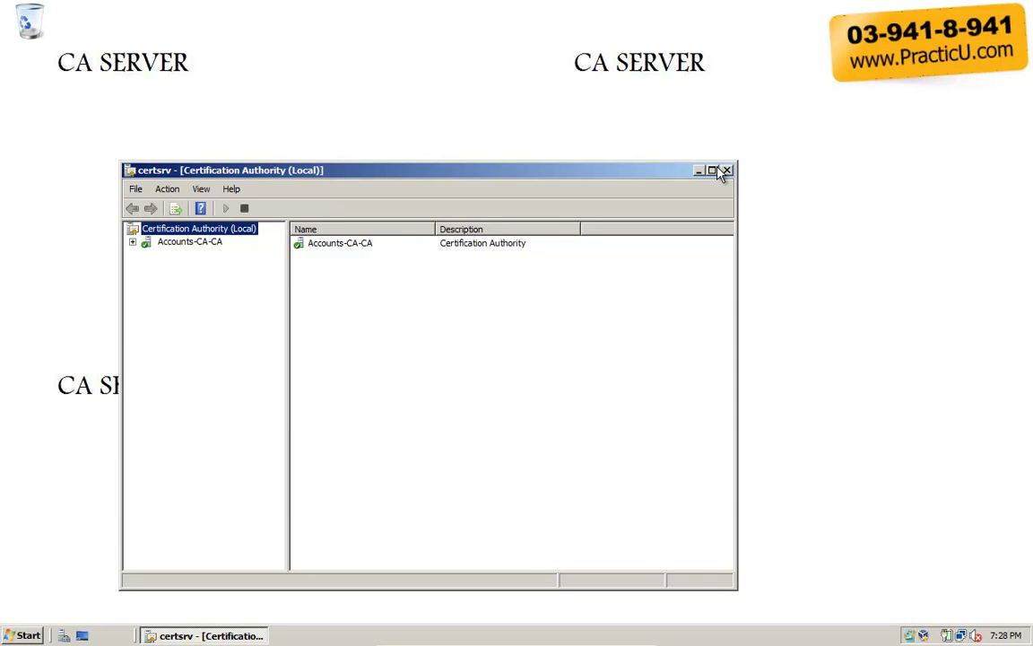
click(713, 170)
drag(162, 141, 230, 142)
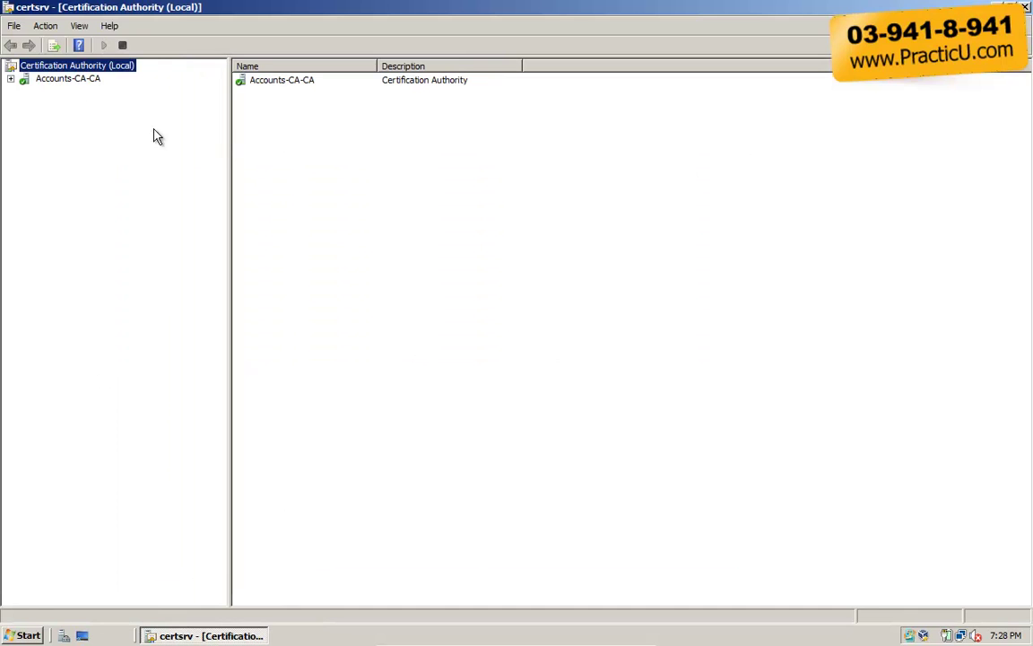
Expand the Accounts-CA-CA authority and open the management console for its certificate templates
click(9, 79)
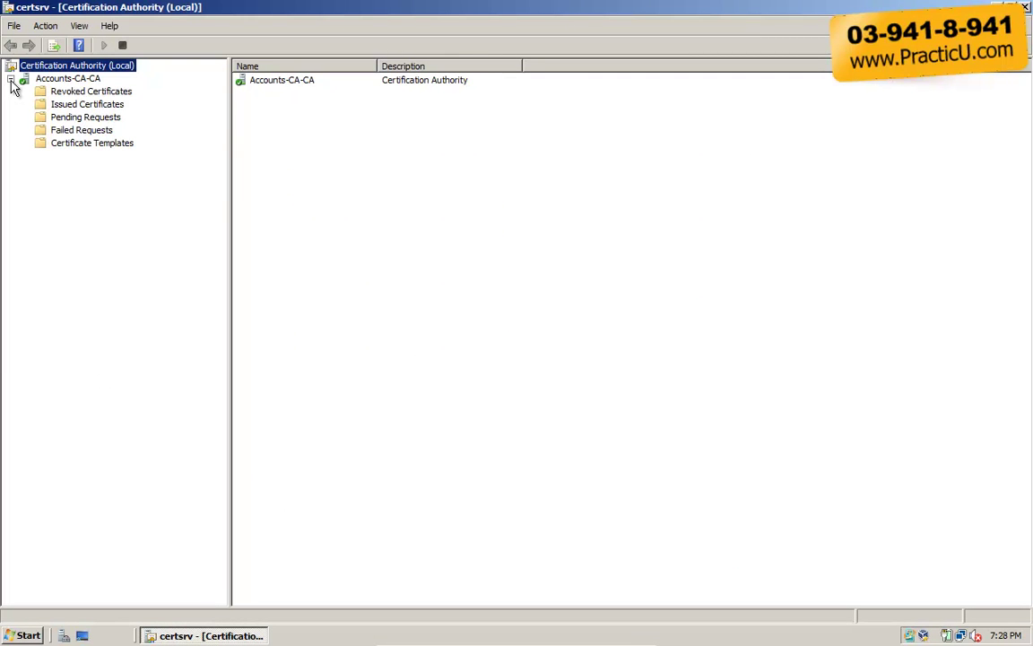
click(97, 145)
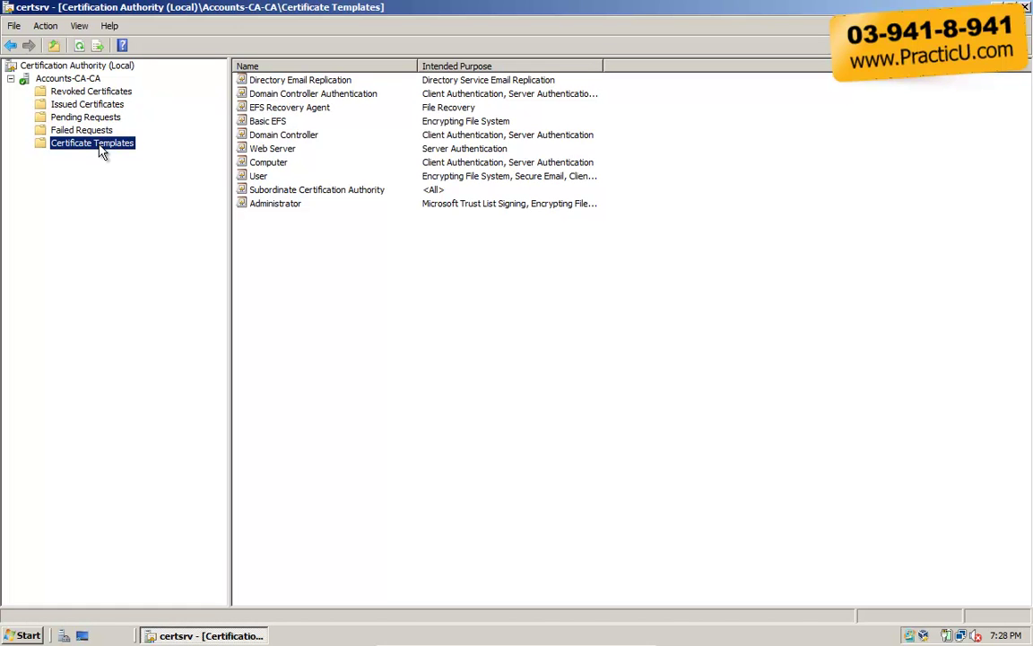
right_click(101, 153)
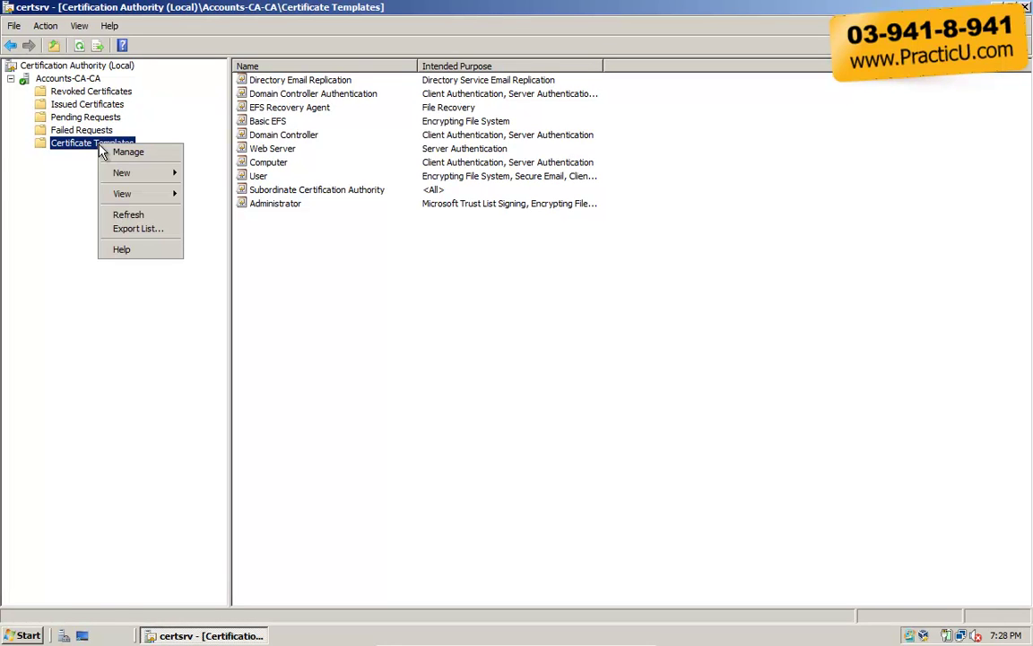
click(124, 153)
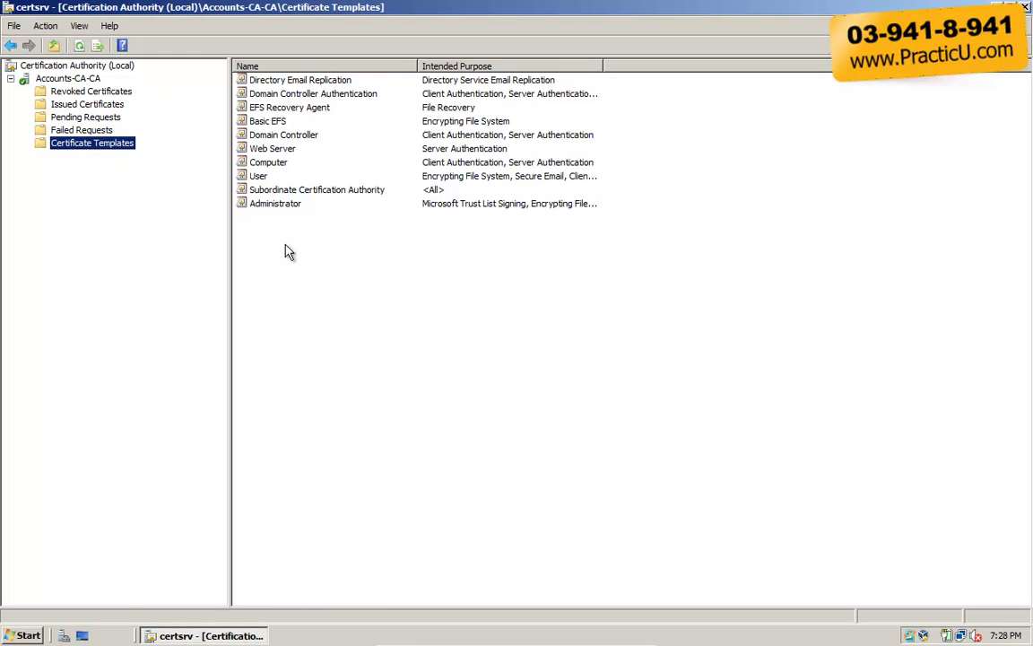
Duplicate the OCSP Response Signing template as a Windows Server 2008, Enterprise Edition template
click(341, 283)
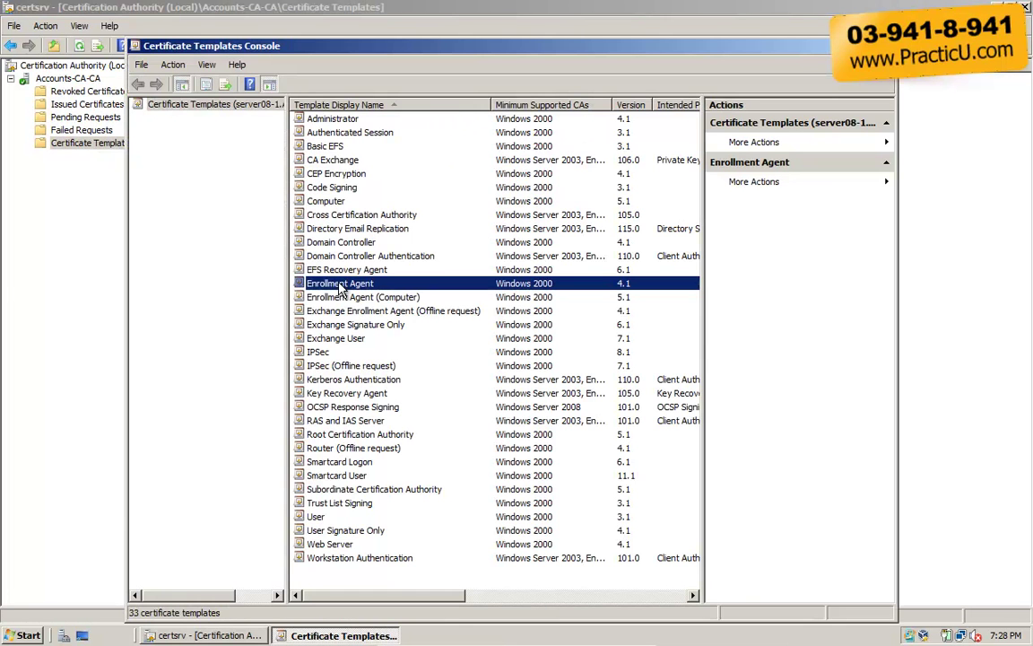
key(o)
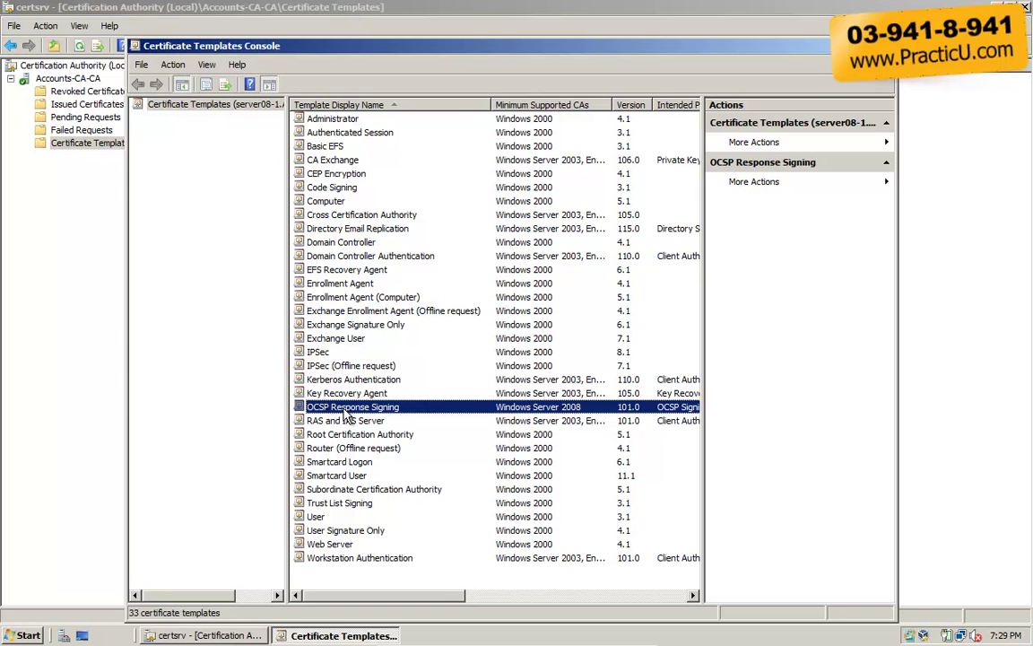
drag(491, 105, 564, 108)
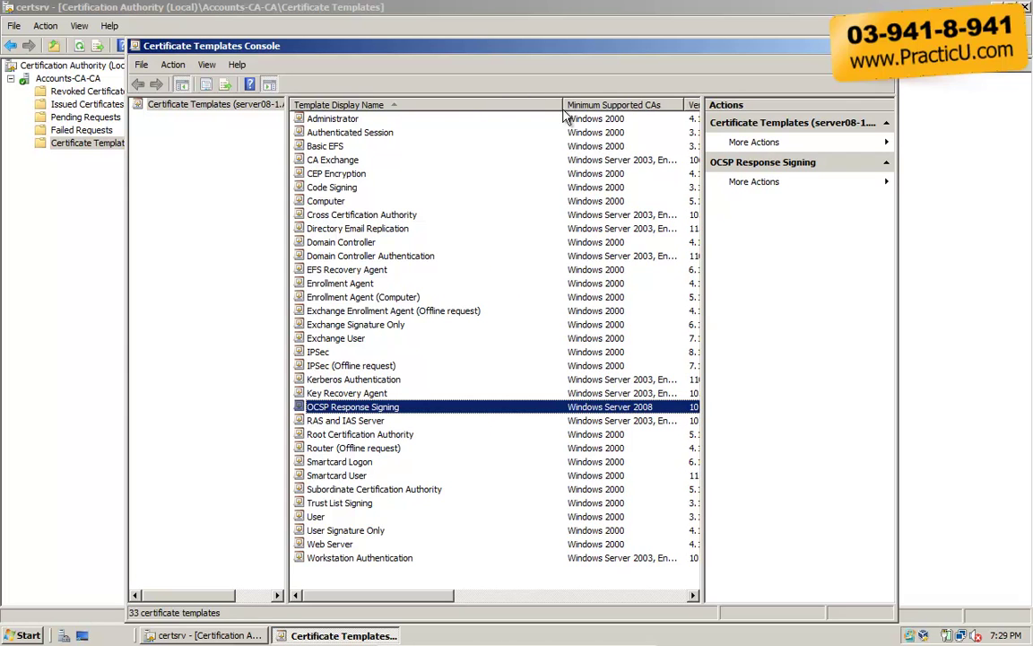
right_click(359, 411)
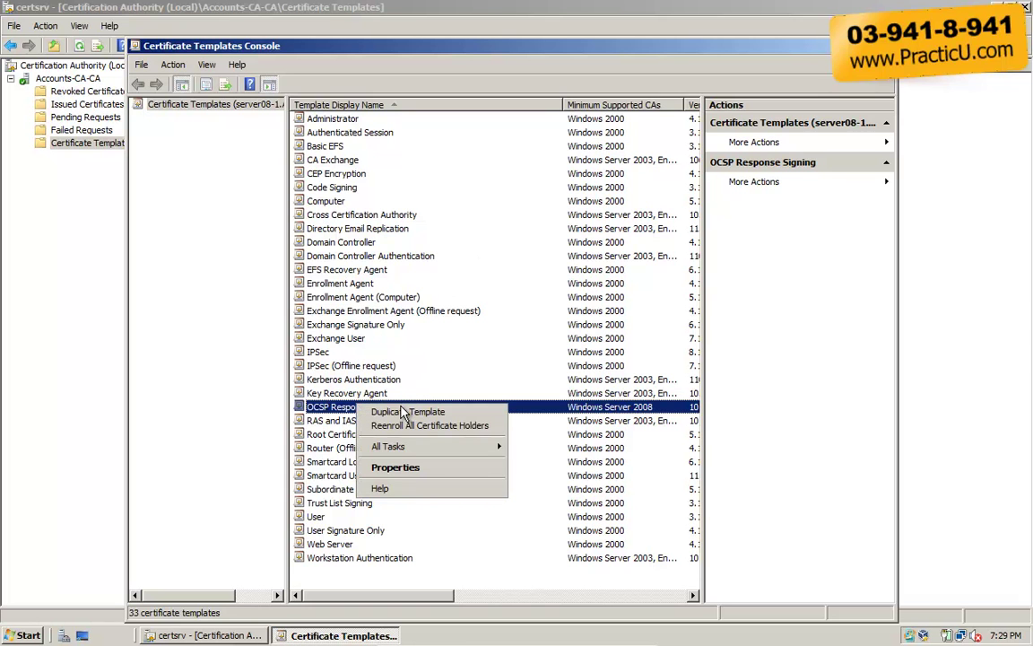
click(405, 412)
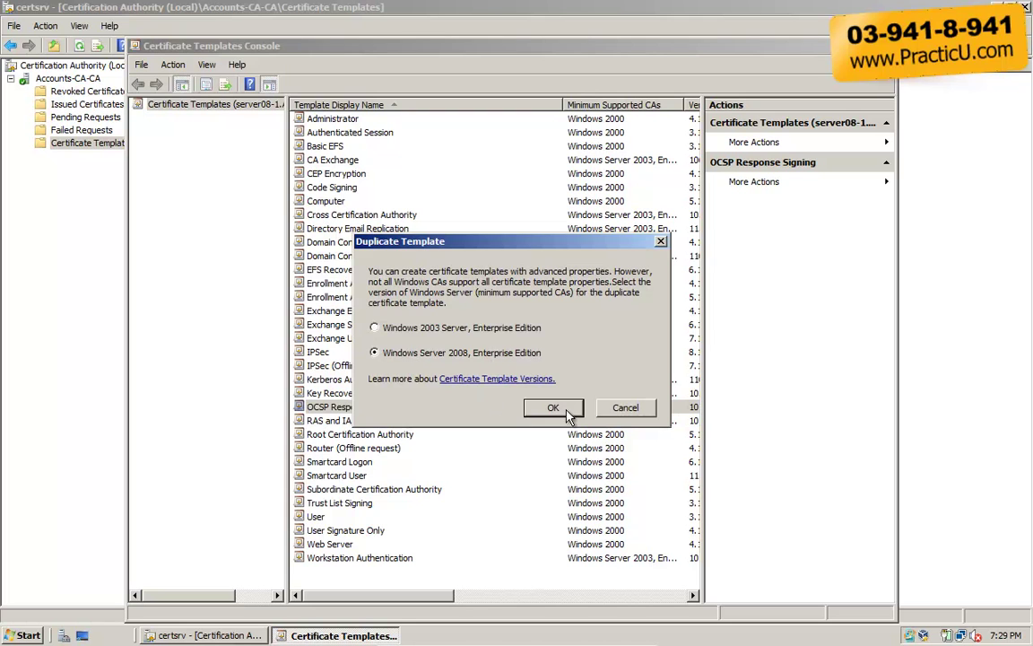
click(554, 407)
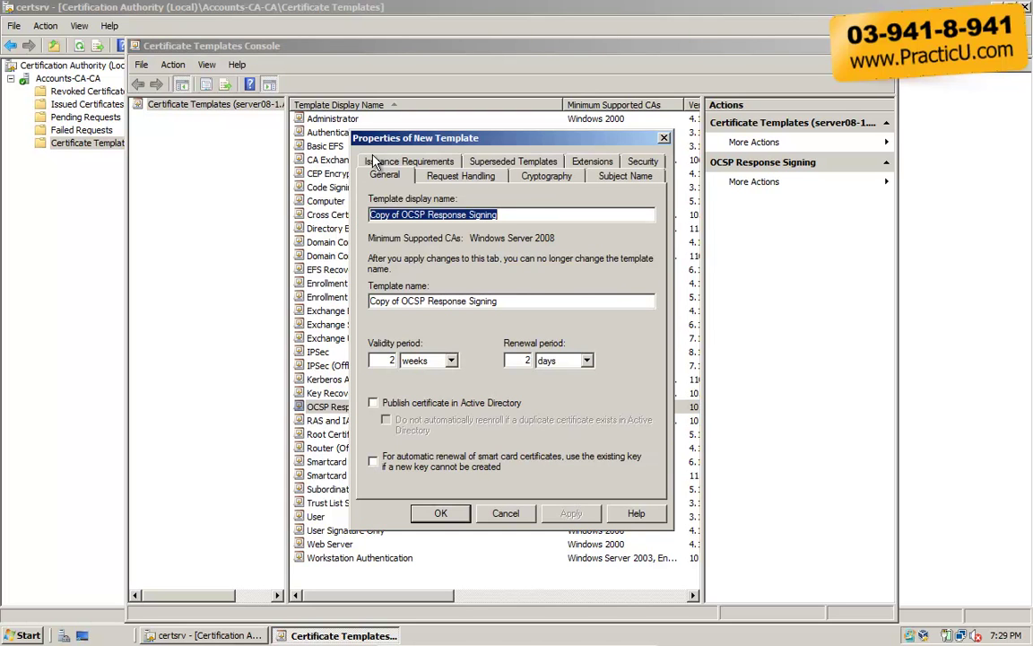
Set the new template's display name to OCSP Response Signing 2011 and enable publishing the certificate in Active Directory
click(401, 215)
key(BackSpace)
key(BackSpace)
key(BackSpace)
key(BackSpace)
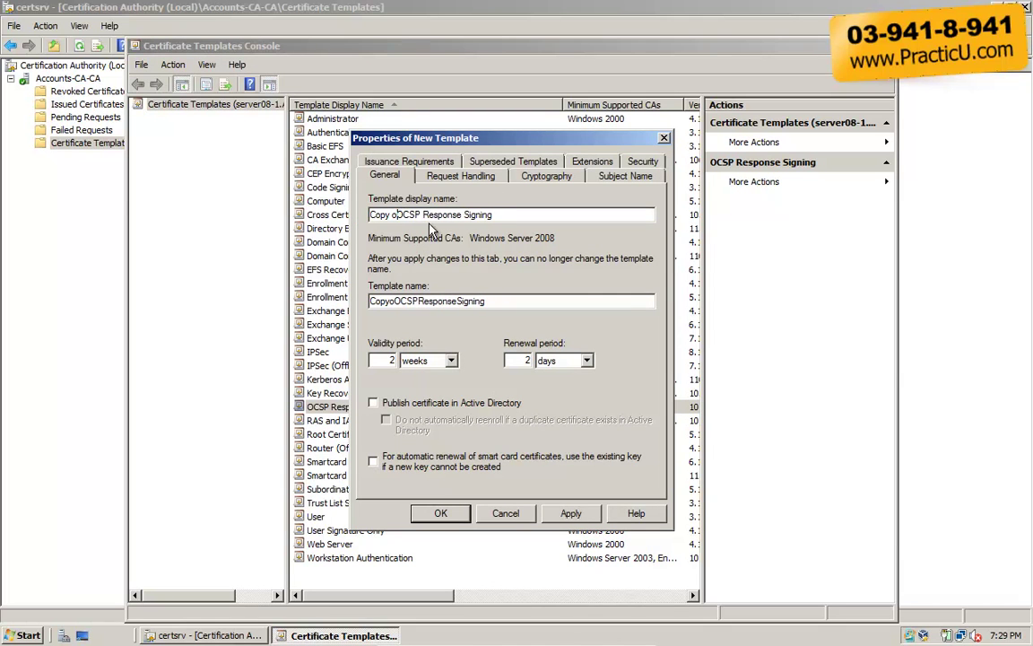
key(BackSpace)
key(BackSpace)
key(BackSpace)
key(BackSpace)
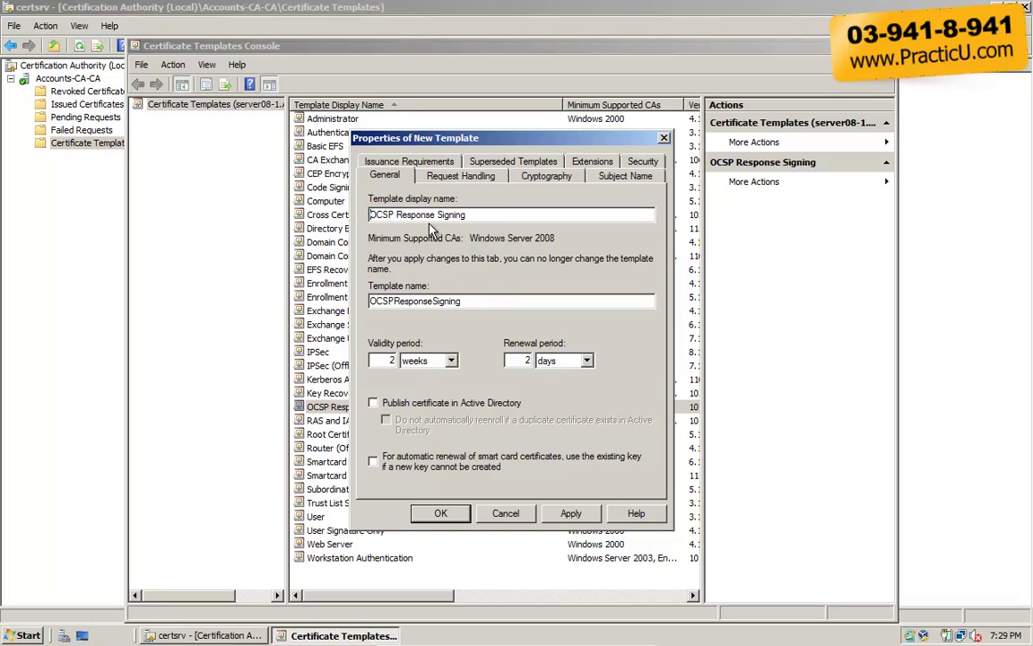
key(End)
text(2011)
click(373, 404)
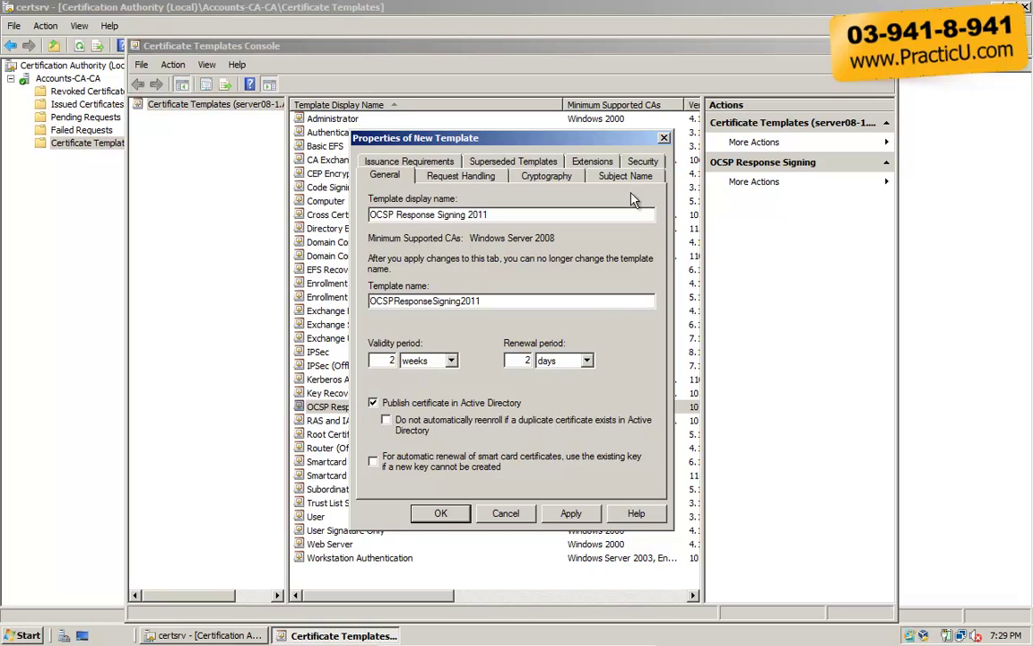
Add the OR computer account to the new template's security list, limiting the object search to Computers
click(648, 165)
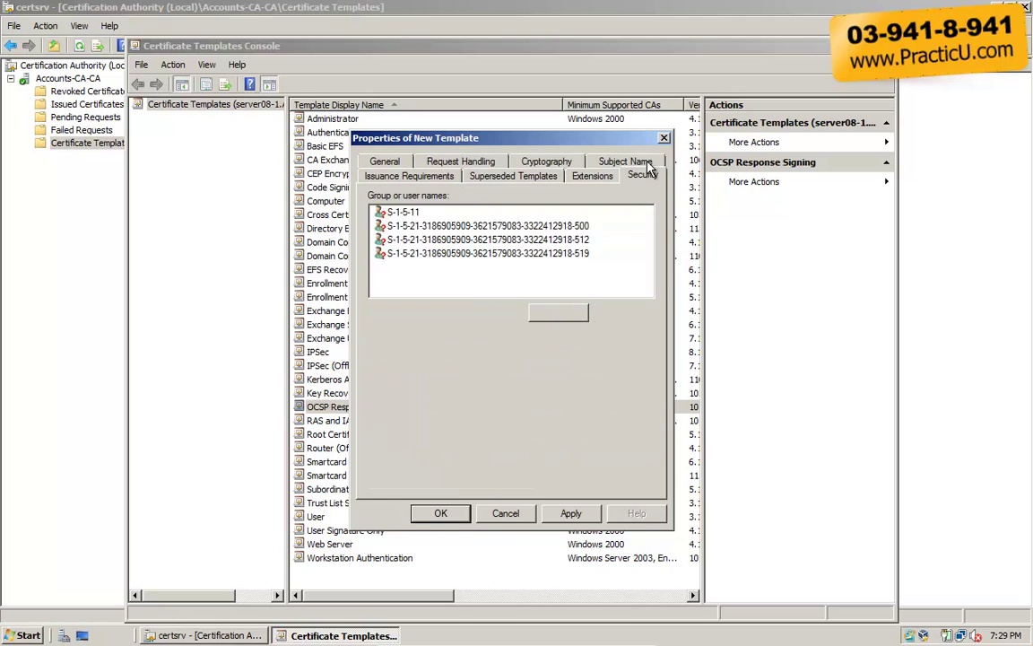
click(556, 312)
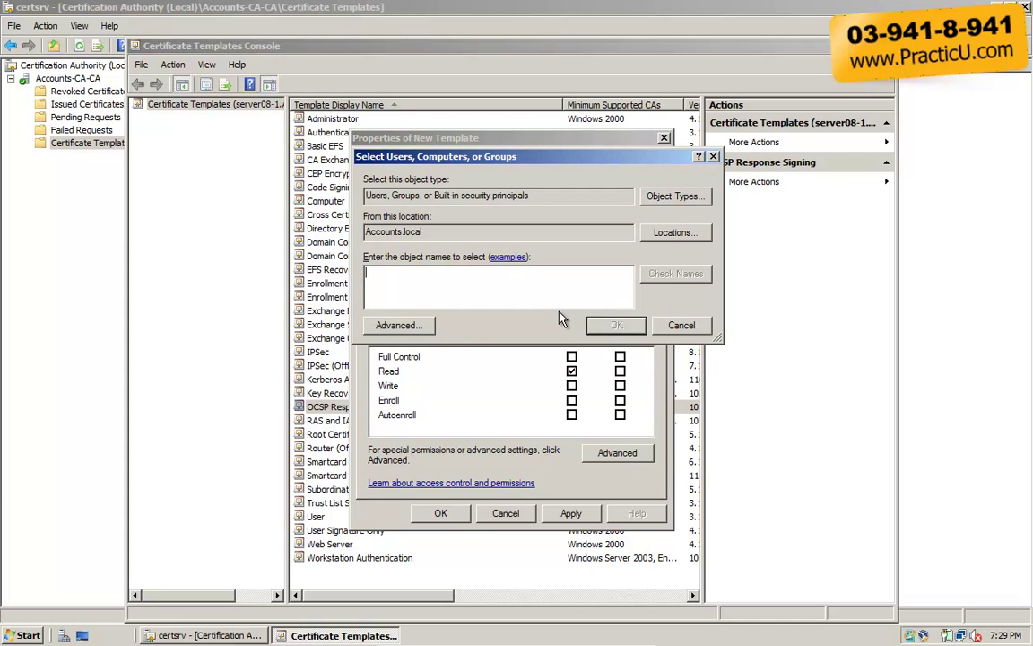
click(675, 197)
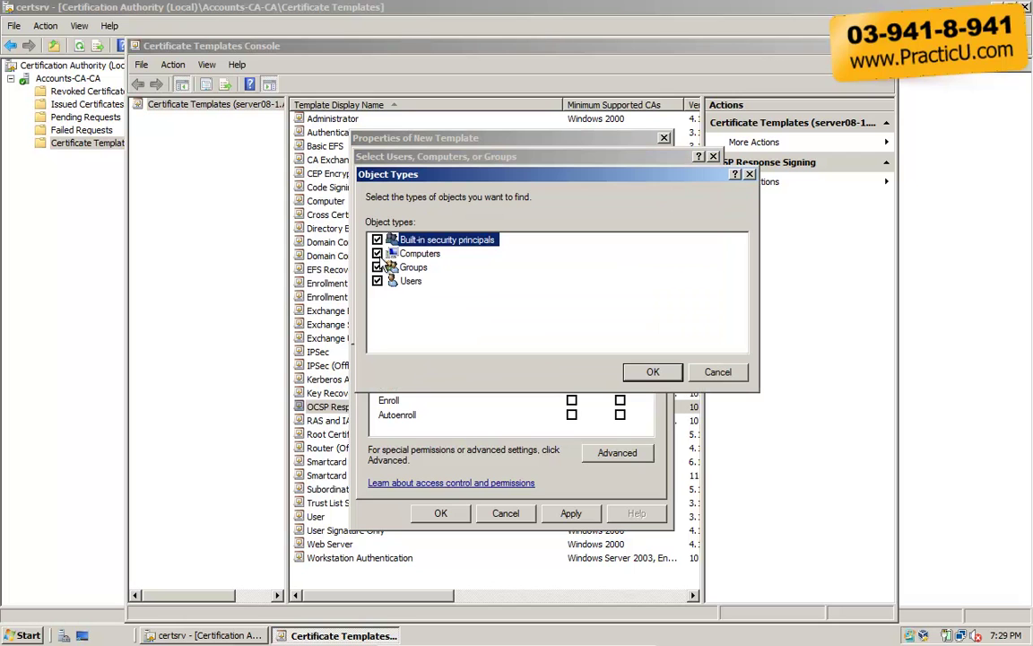
click(377, 281)
click(377, 240)
click(650, 371)
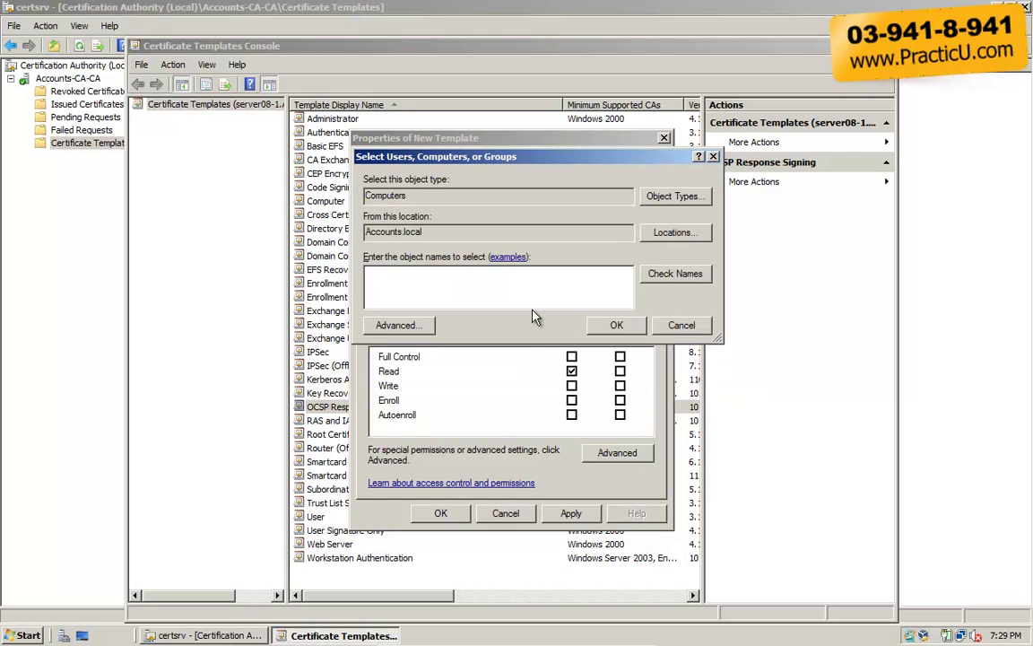
text(or)
click(672, 275)
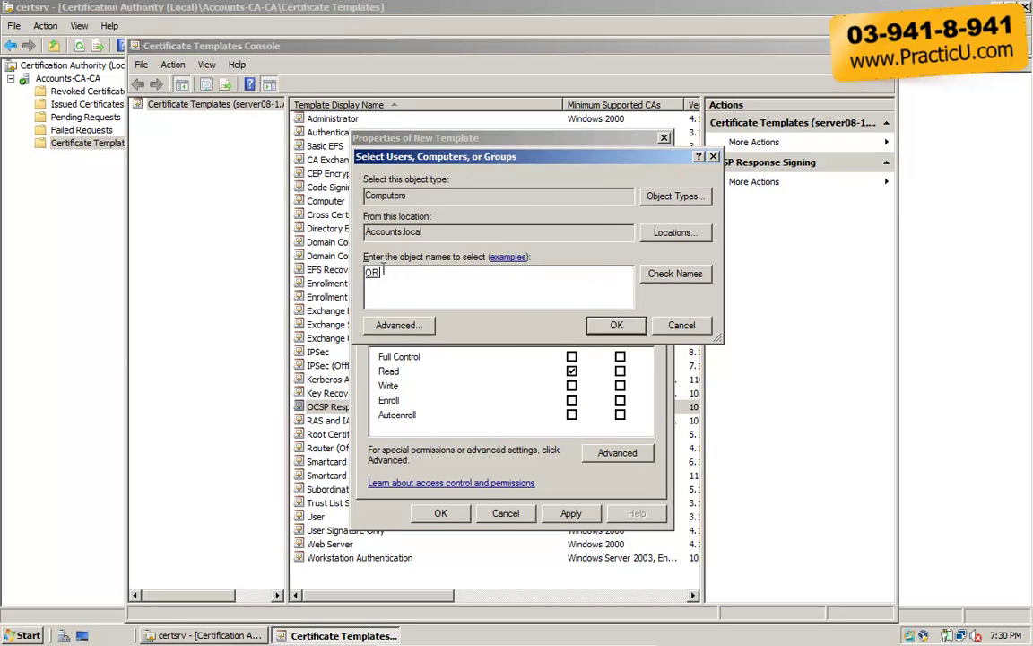
click(617, 325)
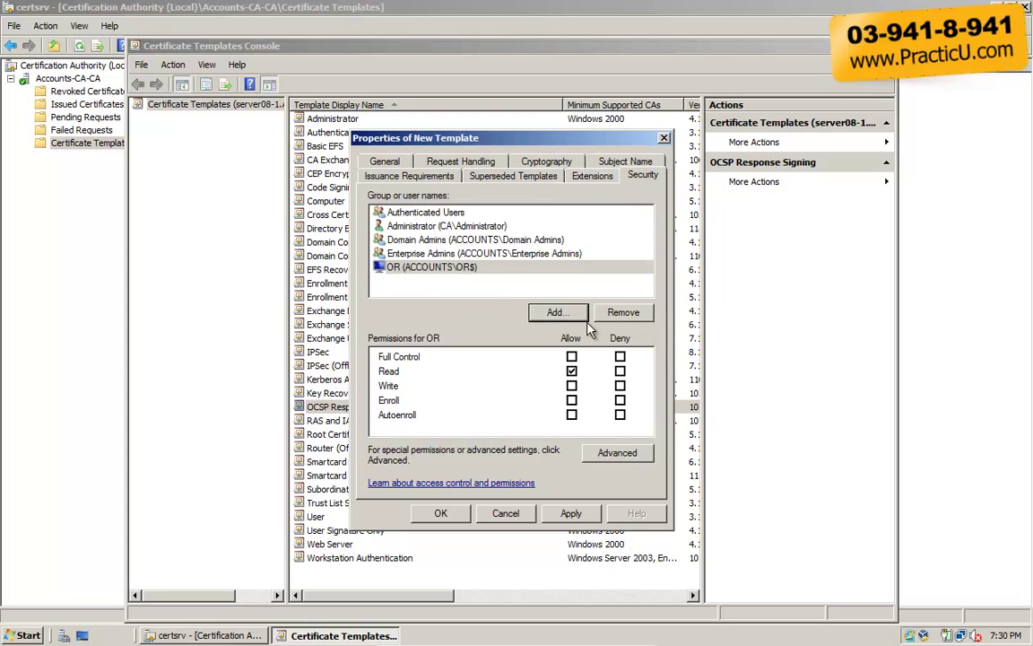
Allow Enroll and Autoenroll permissions for OR, save the new template and close the Certificate Templates Console
click(476, 276)
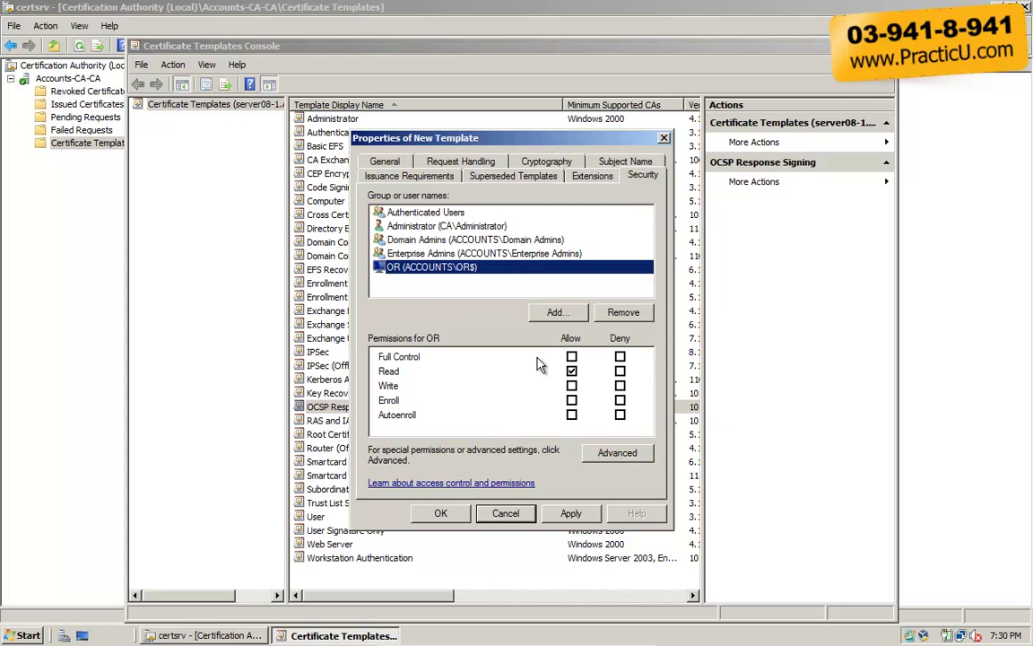
click(571, 400)
click(572, 415)
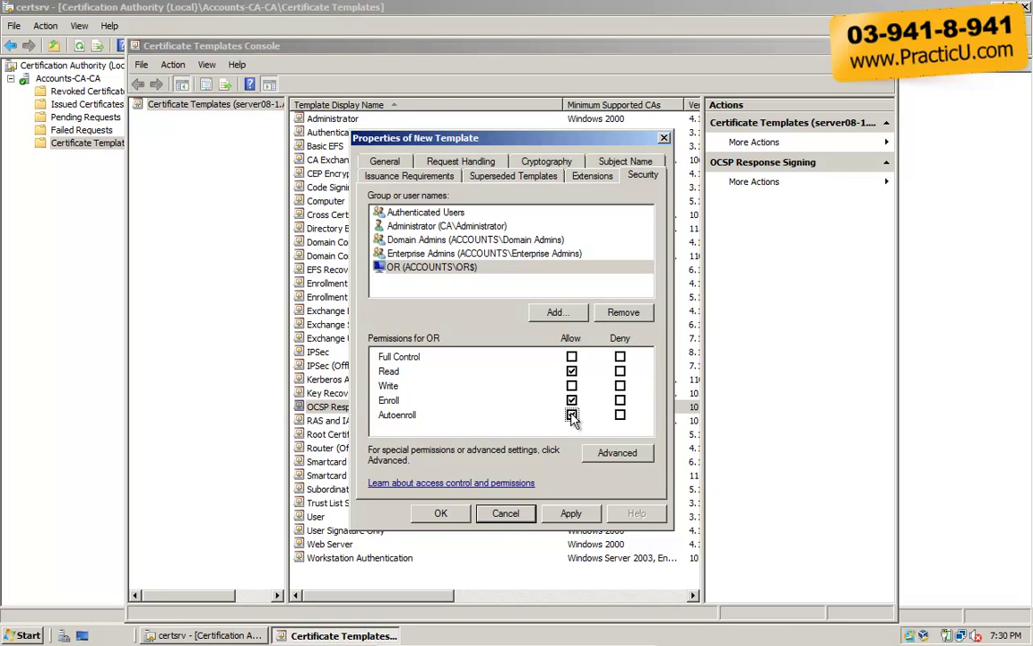
click(571, 515)
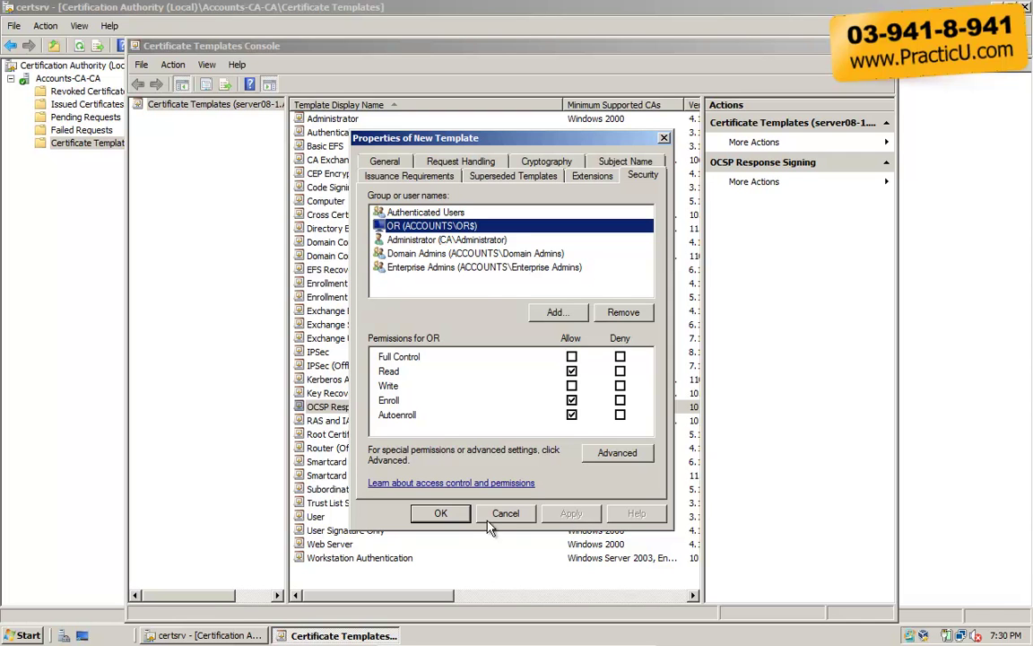
click(444, 515)
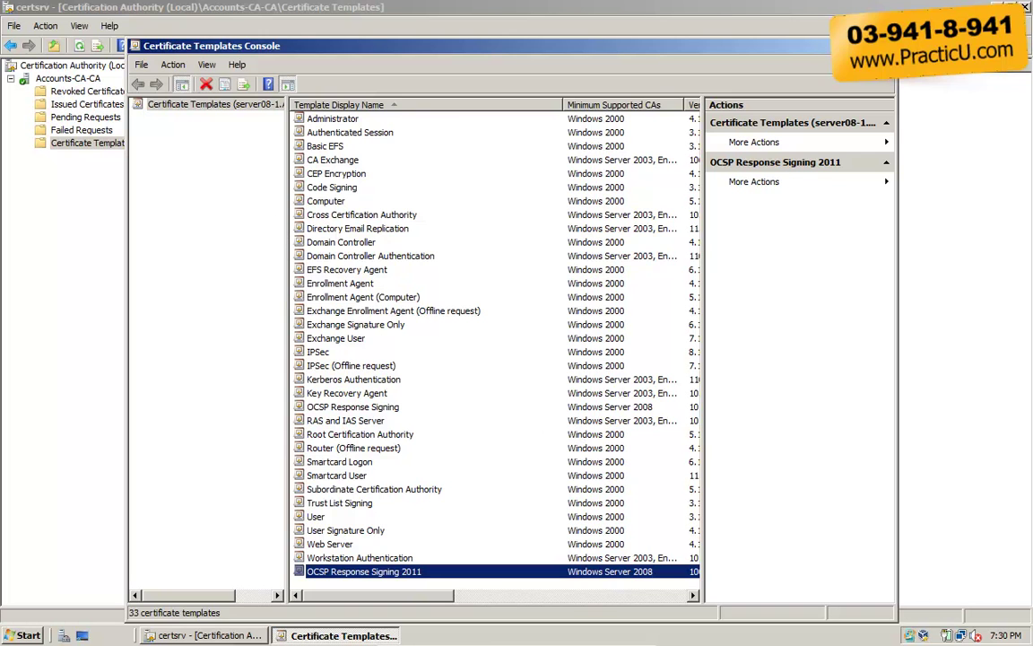
click(886, 46)
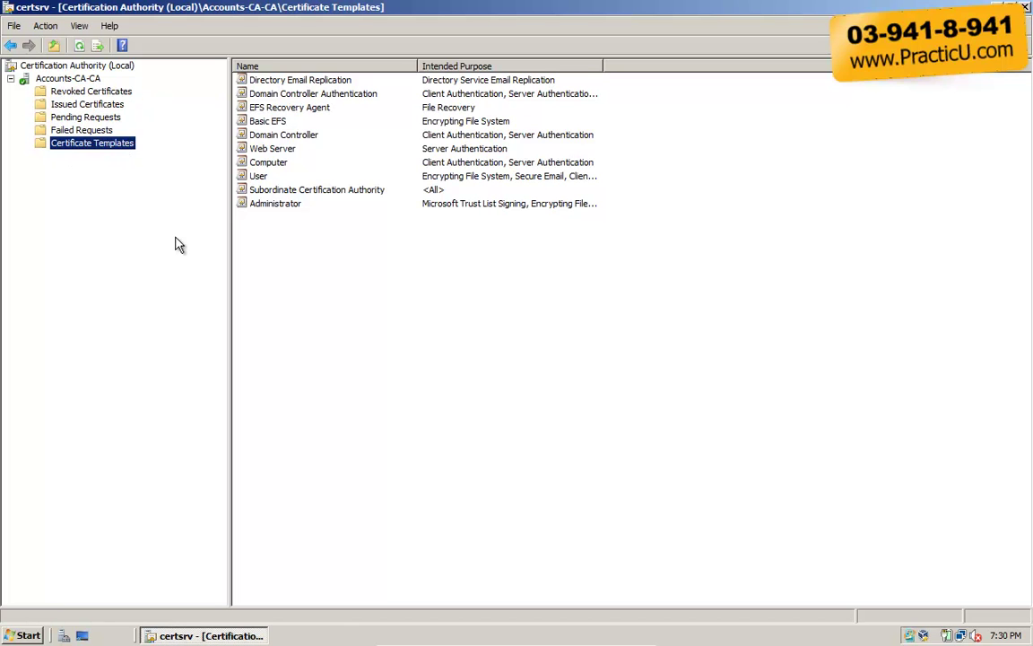
Reopen the certificate templates management console, check its list for the new OCSP Response Signing 2011 template, and close it
right_click(90, 148)
click(108, 154)
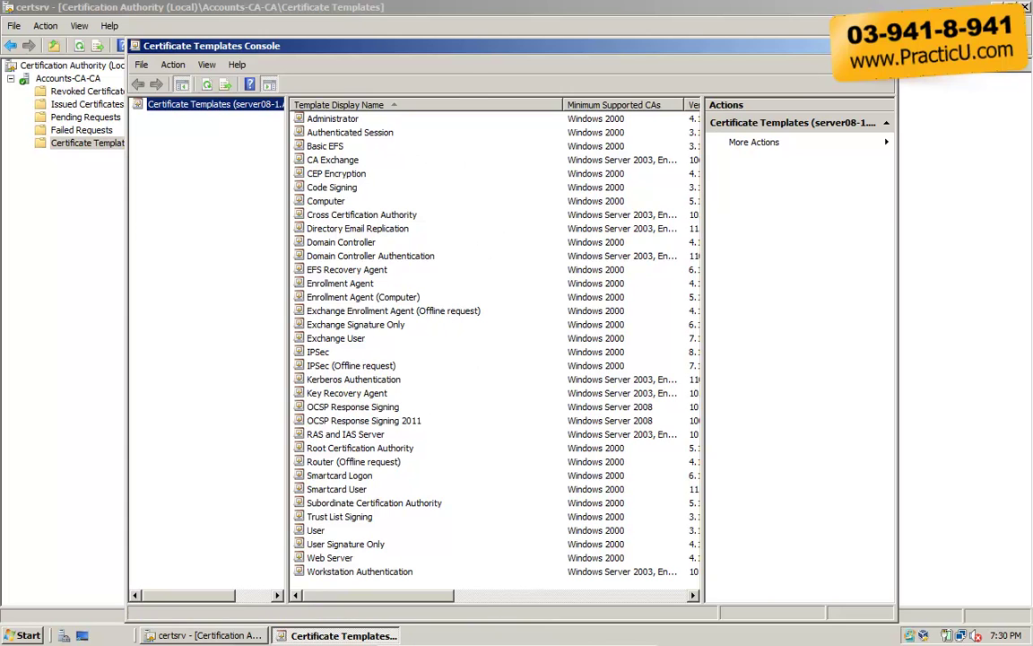
click(885, 46)
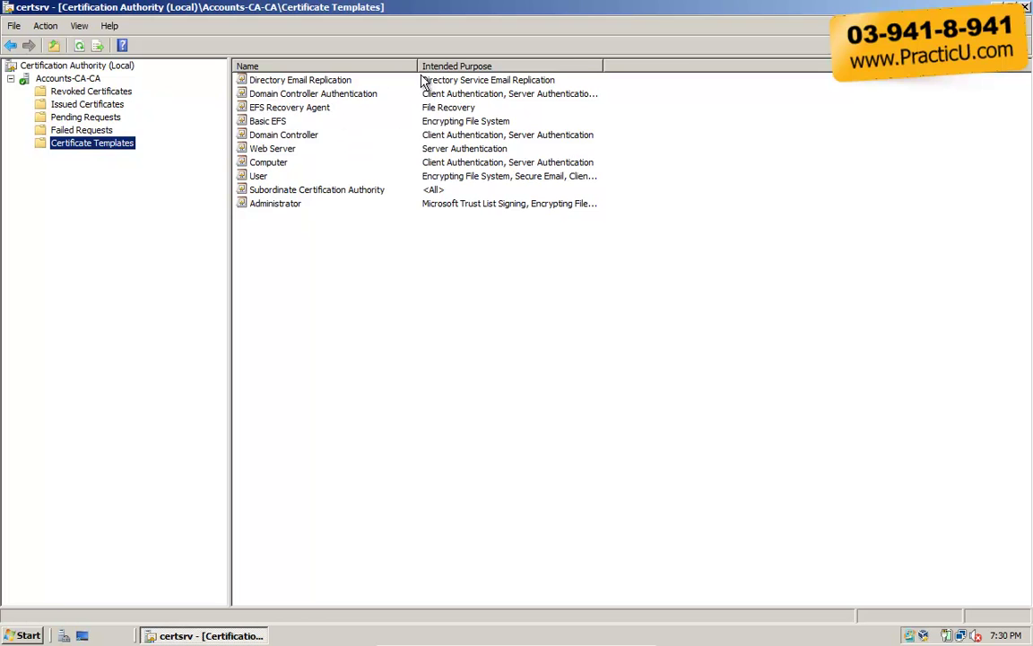
Issue the OCSP Response Signing 2011 template on the Accounts-CA-CA authority and select it in the widened template list
drag(417, 66, 505, 66)
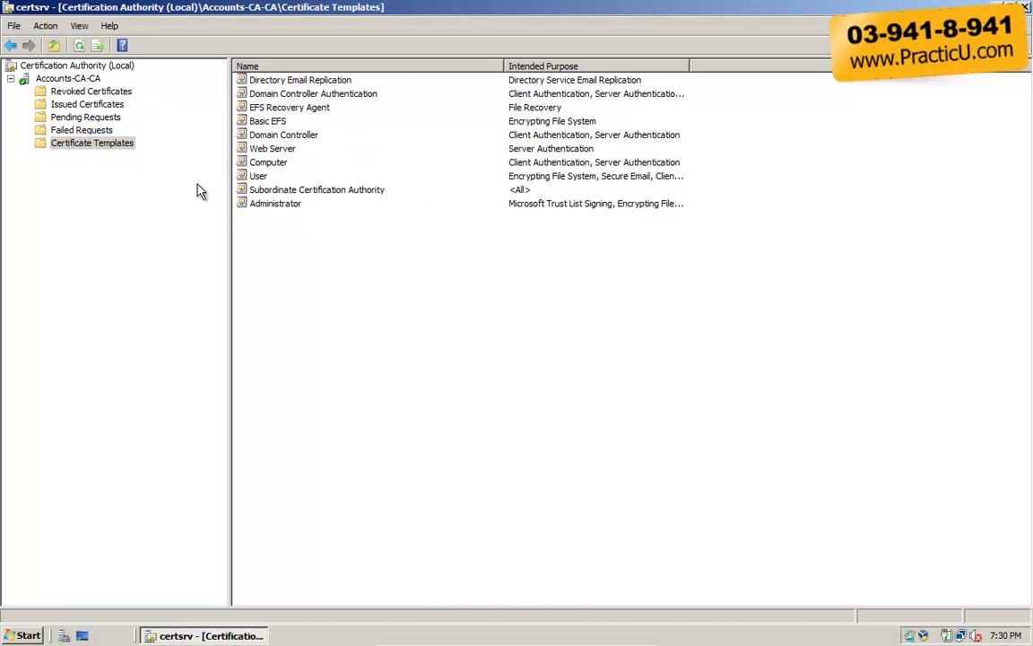
right_click(111, 145)
mouse_move(134, 169)
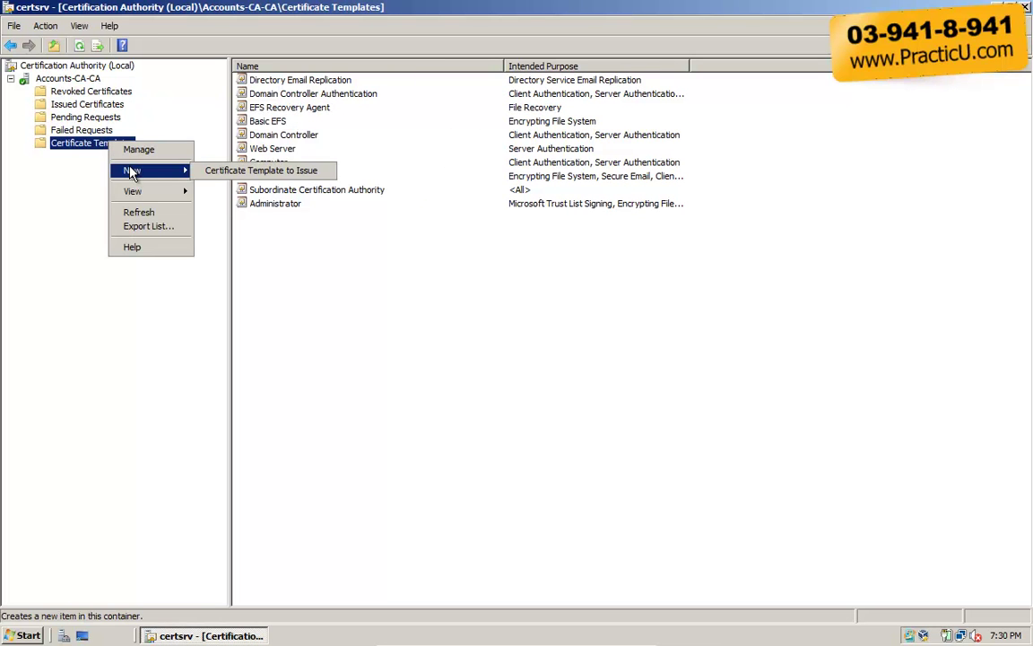
click(219, 171)
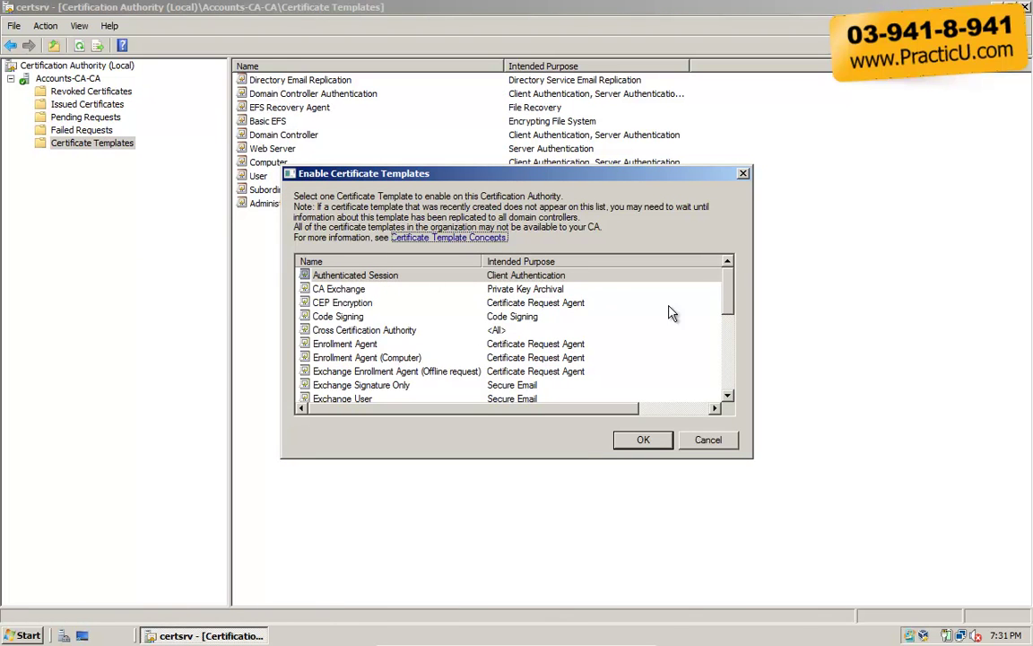
scroll(664, 311, down, 4)
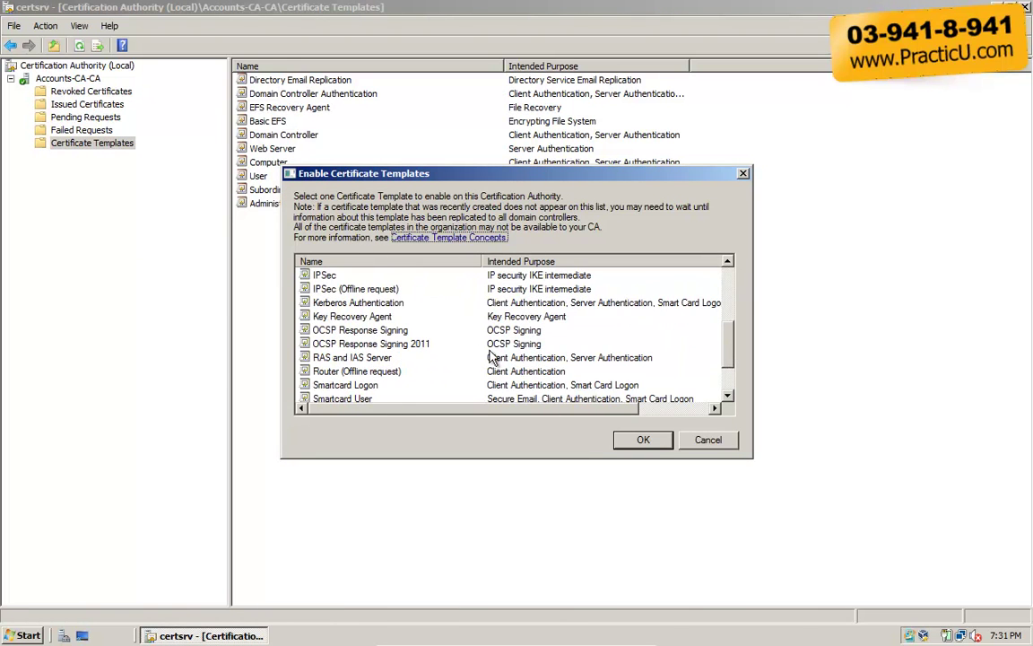
click(395, 346)
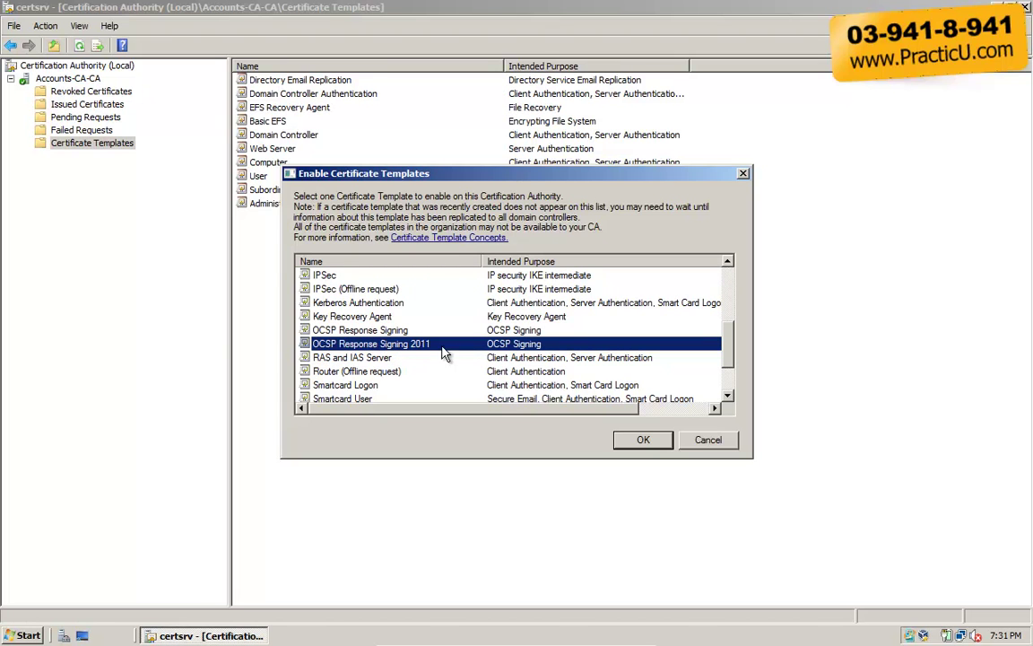
click(650, 441)
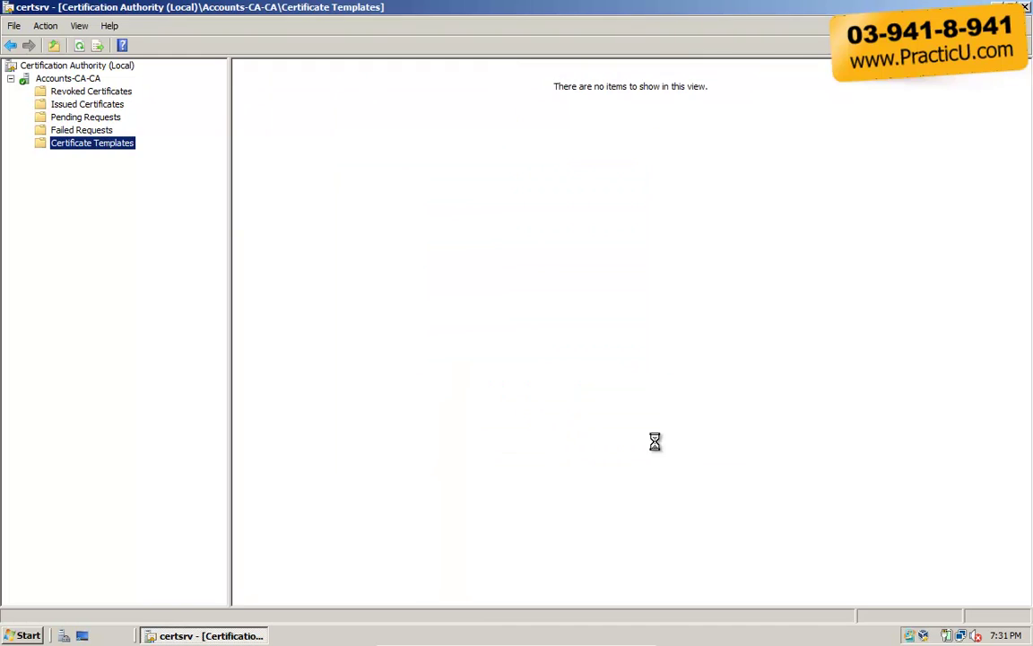
click(293, 86)
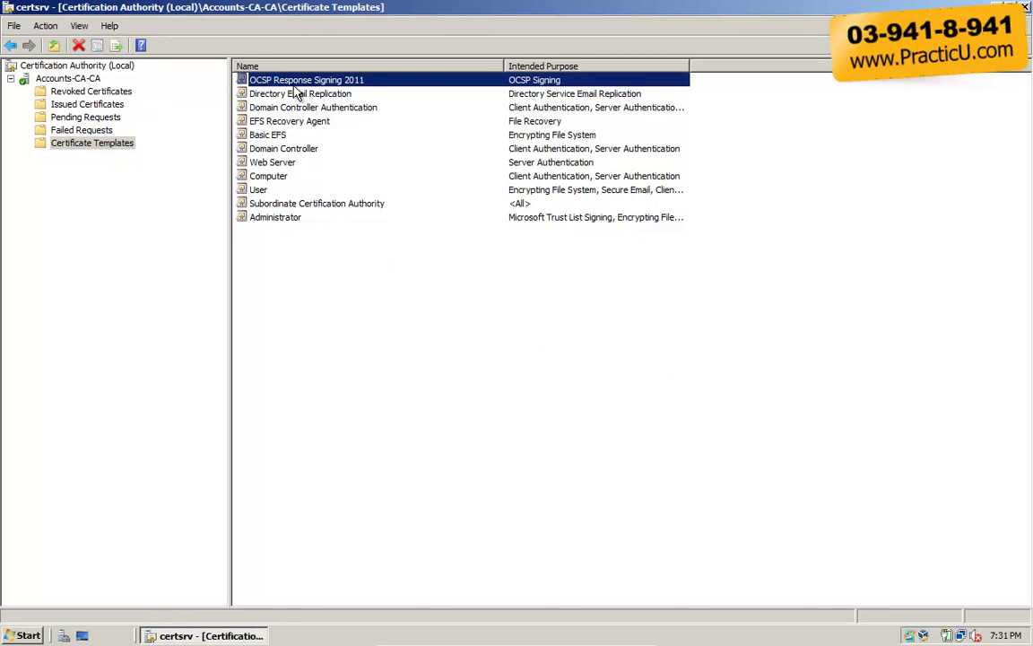
click(87, 80)
right_click(87, 82)
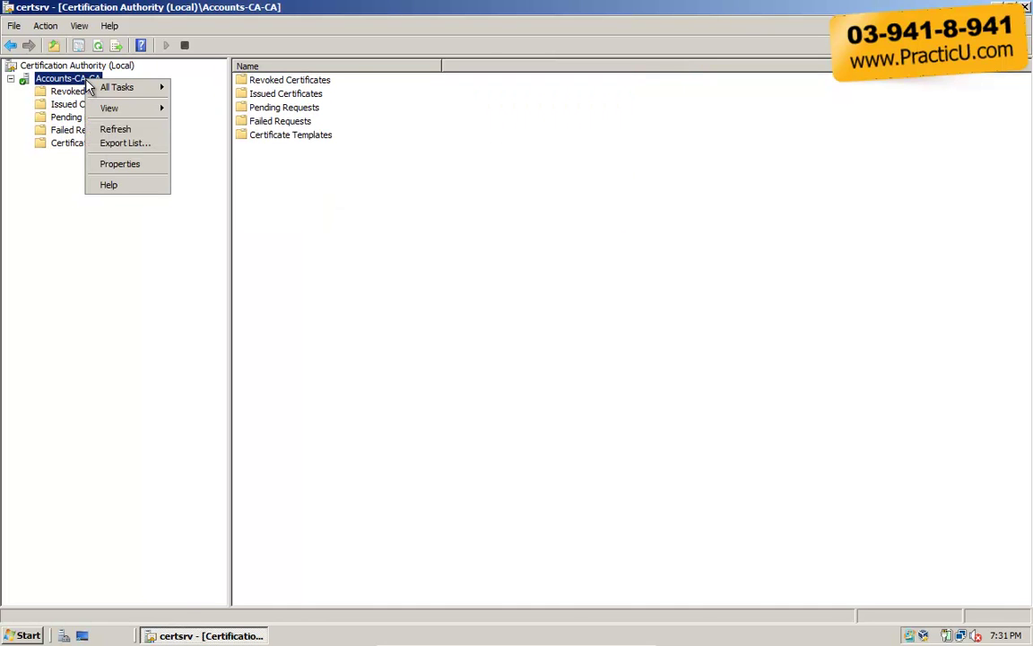
click(120, 165)
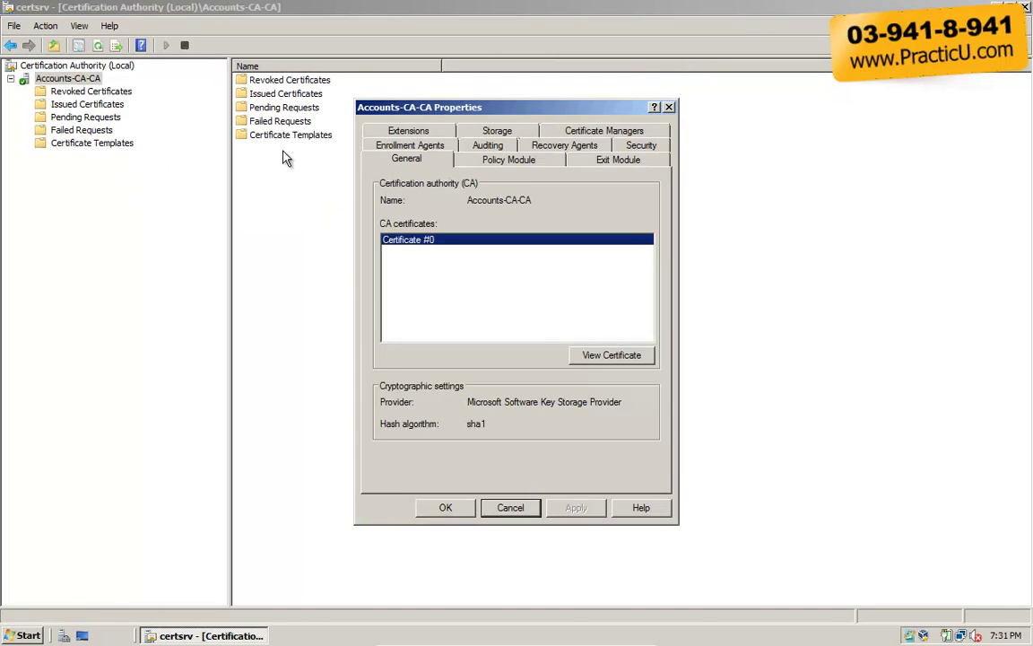
click(398, 135)
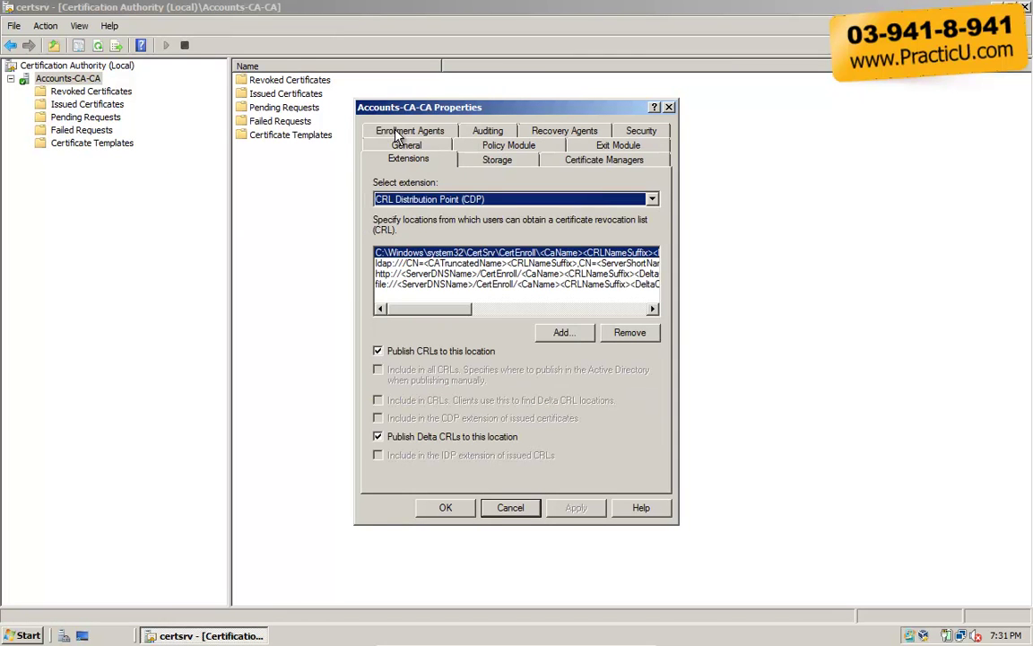
click(417, 199)
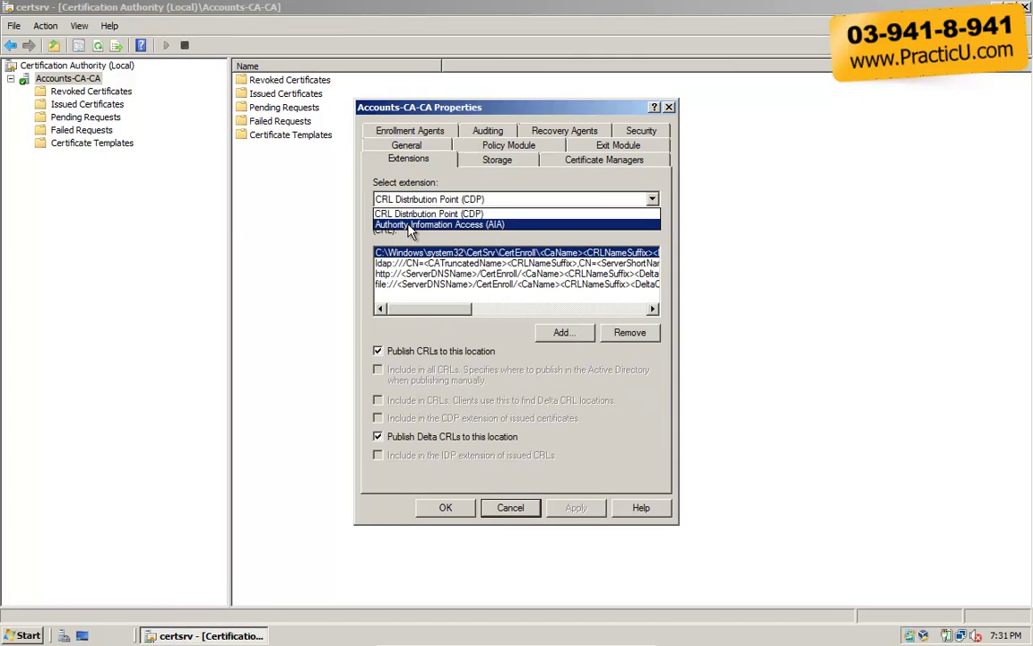
click(409, 229)
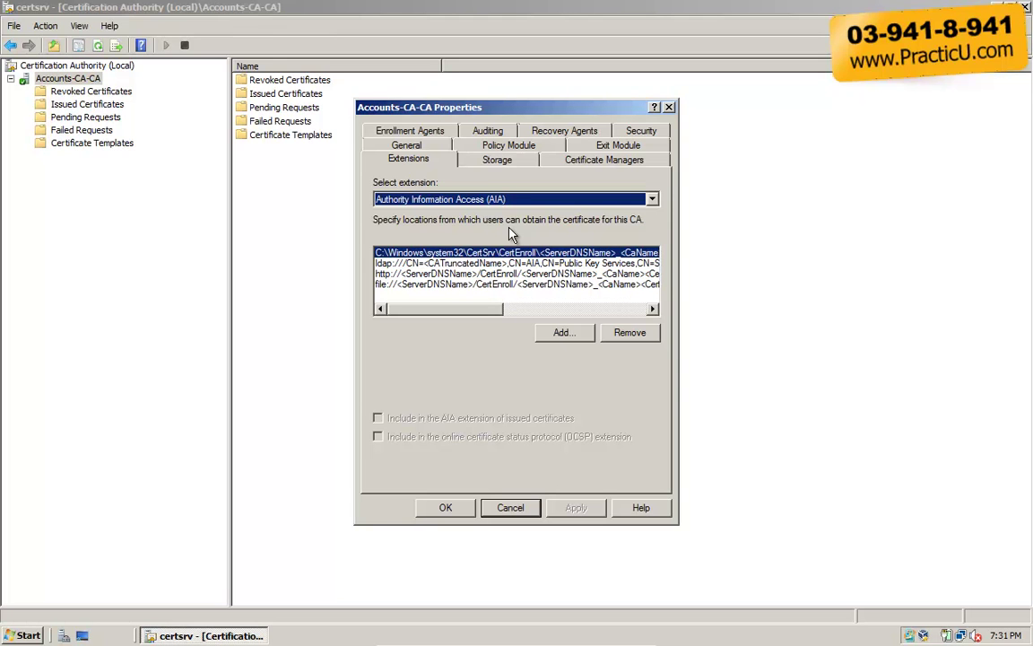
click(557, 334)
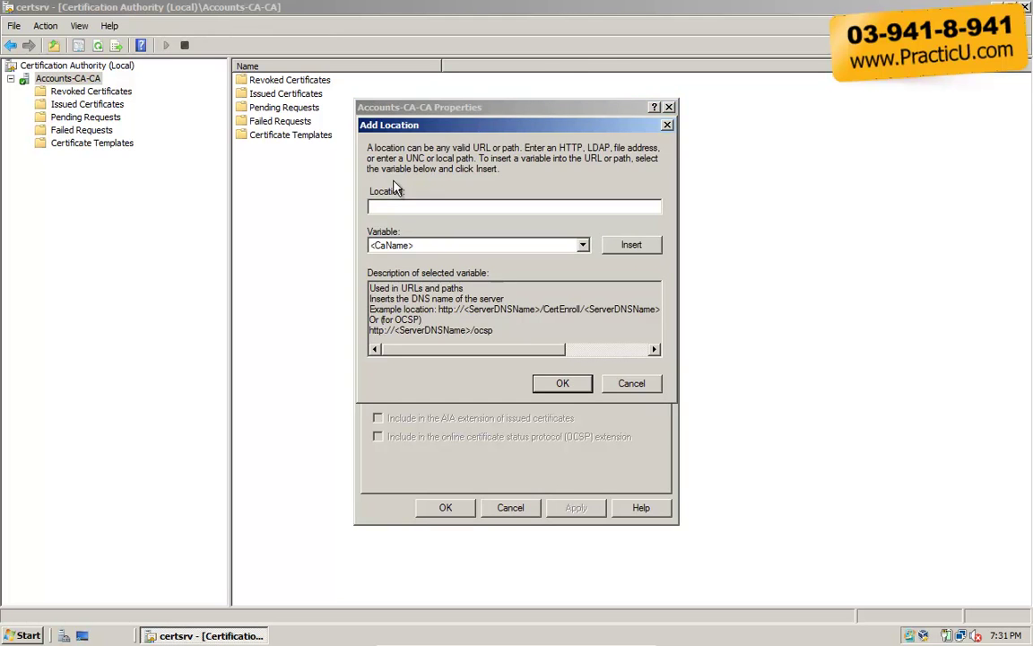
click(489, 205)
text(http://or/ocsp)
click(560, 383)
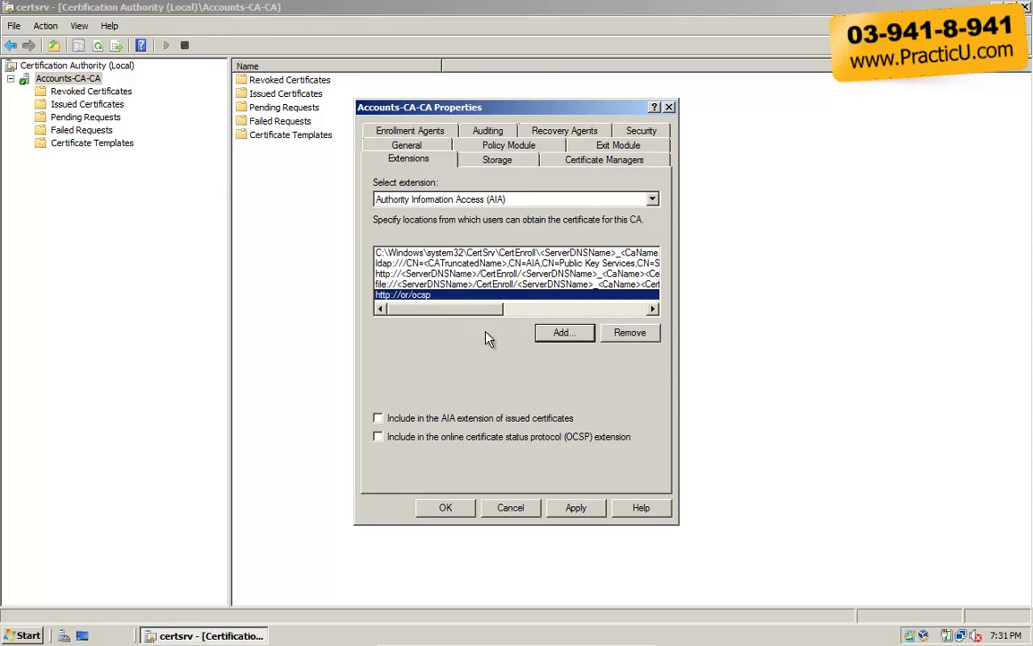
click(378, 437)
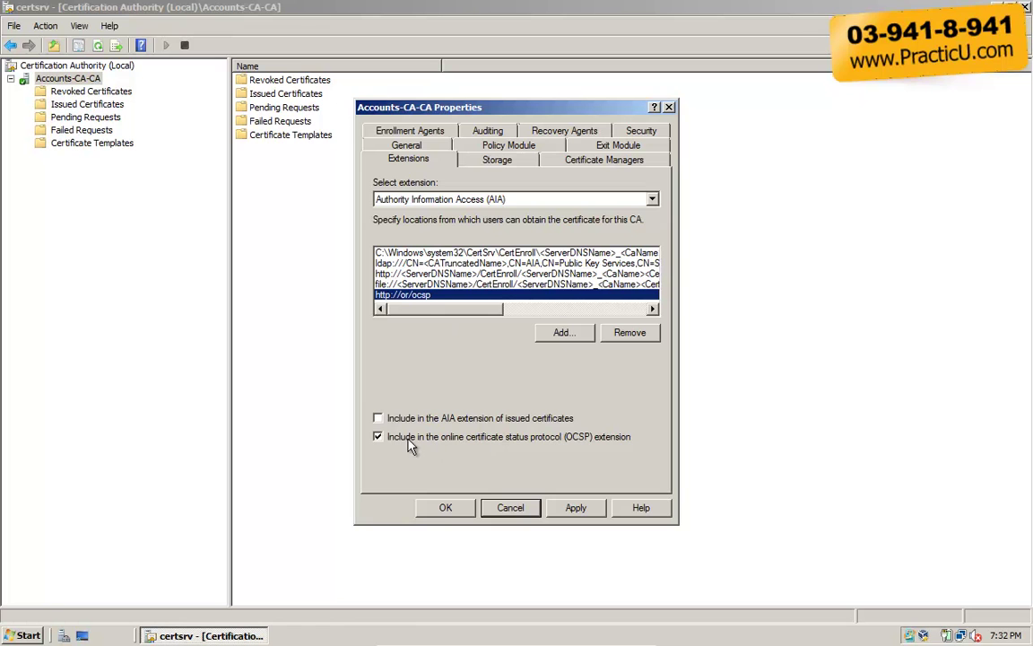
click(575, 507)
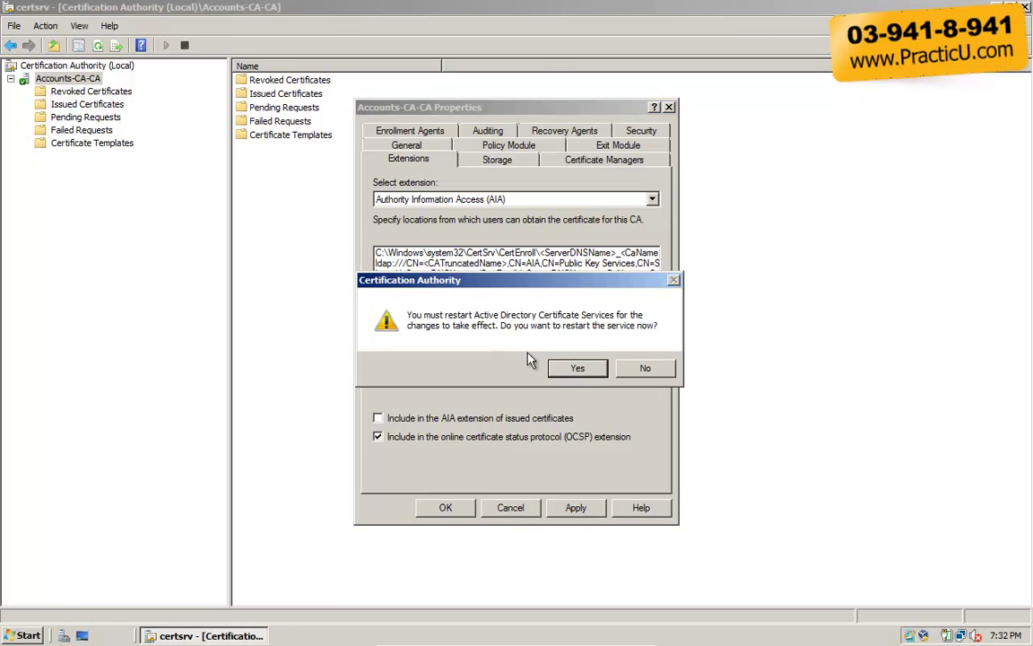
click(577, 369)
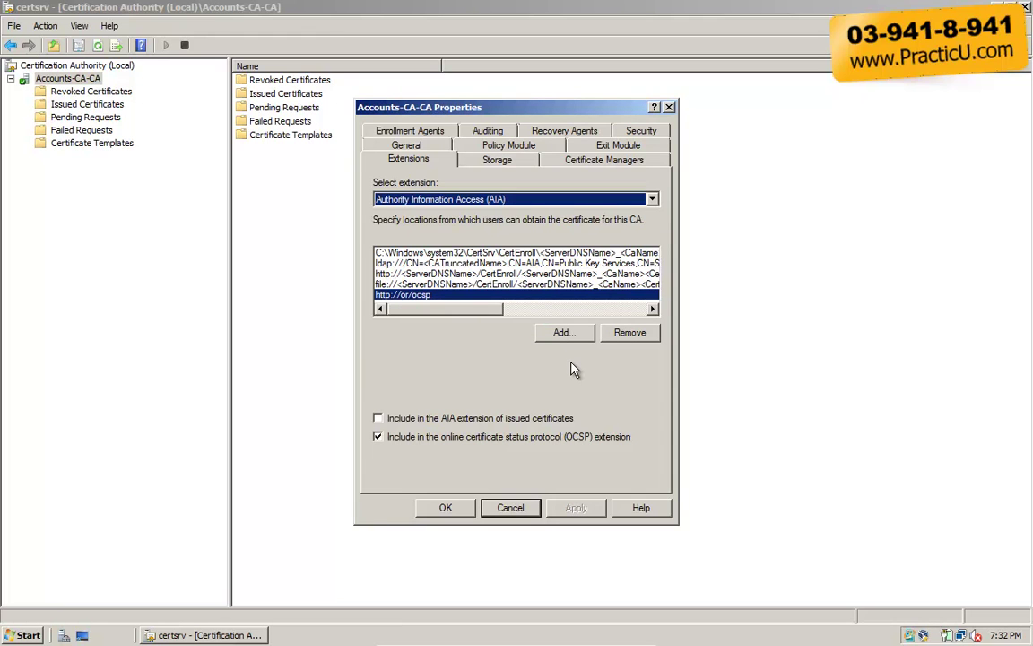
click(446, 508)
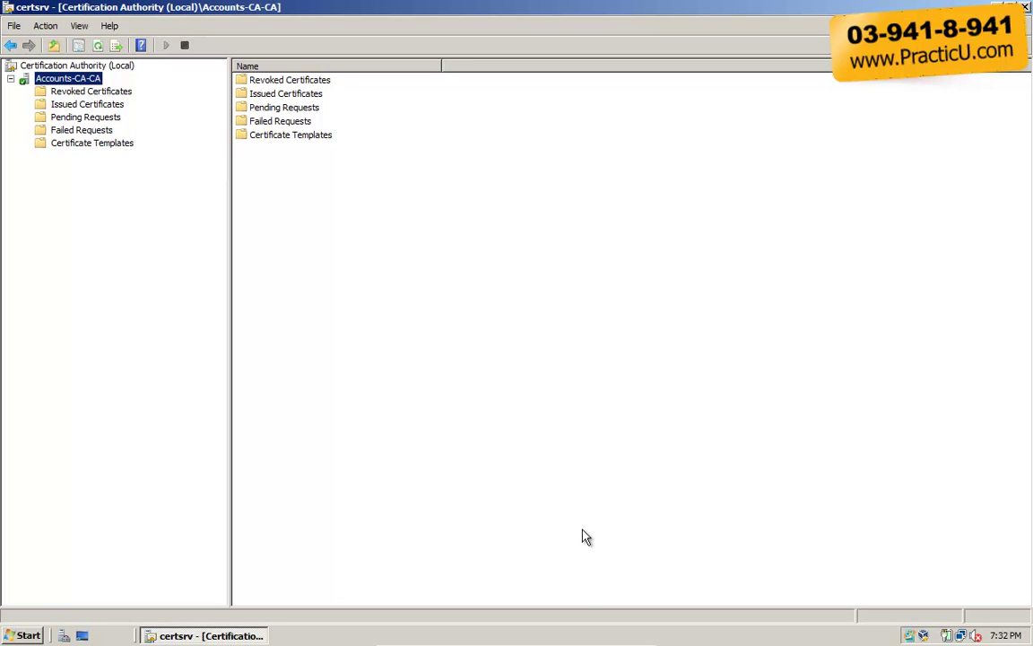
Switch to the server 08-3 virtual machine (OR server) and close its completed Add Roles Wizard and Server Manager
mouse_move(583, 641)
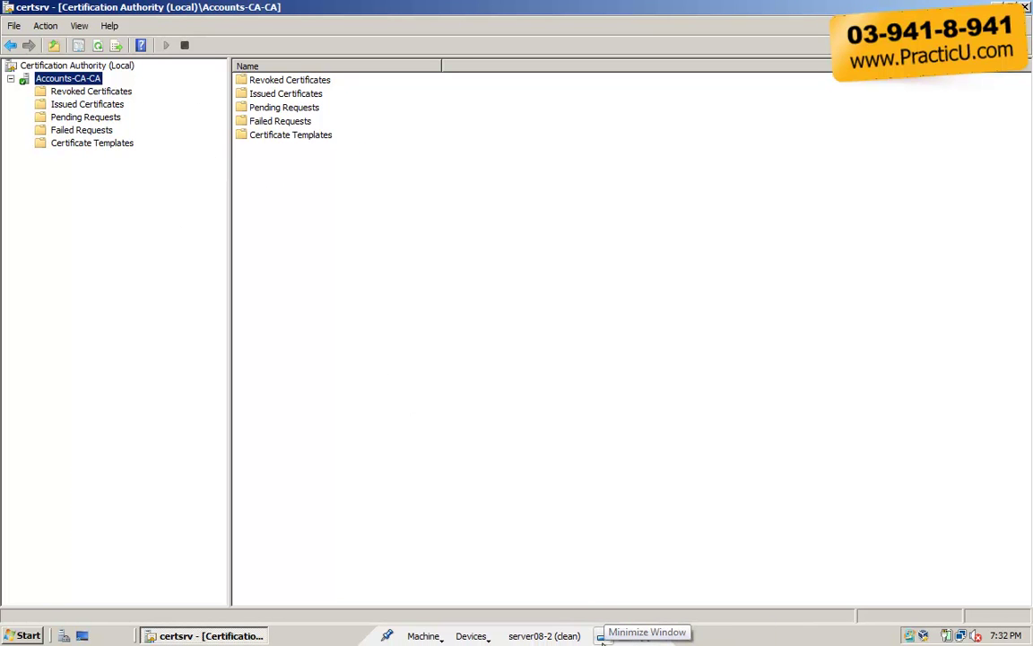
click(602, 637)
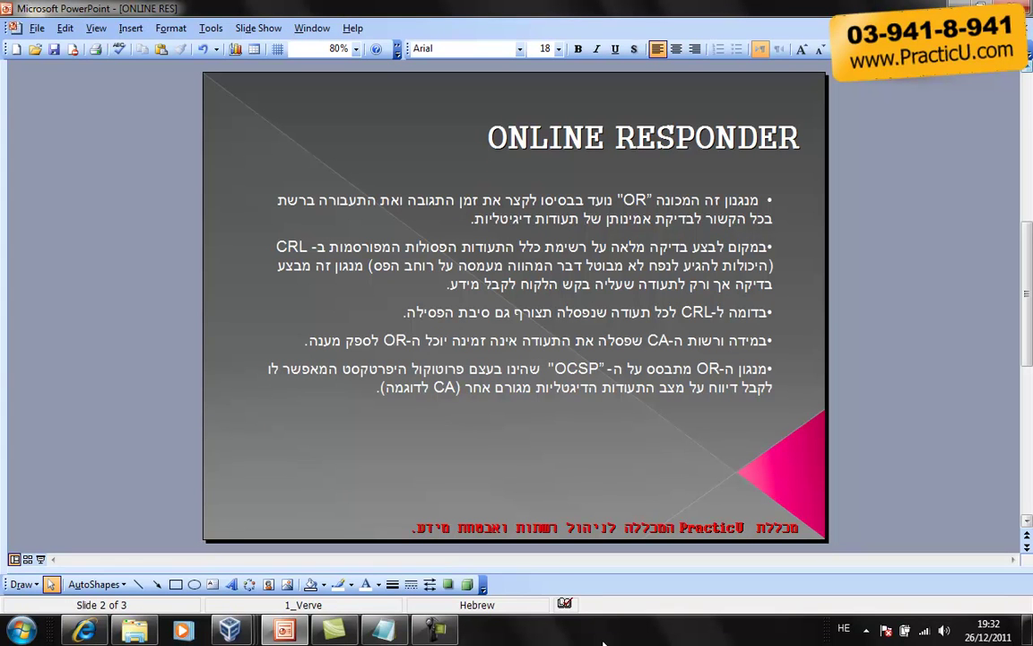
click(232, 633)
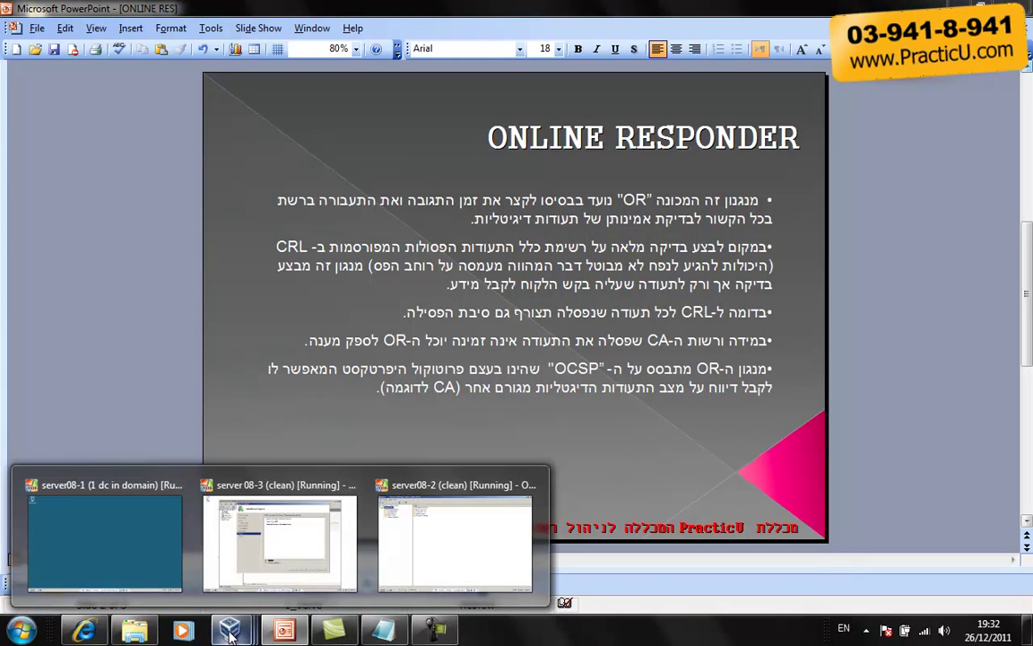
click(255, 510)
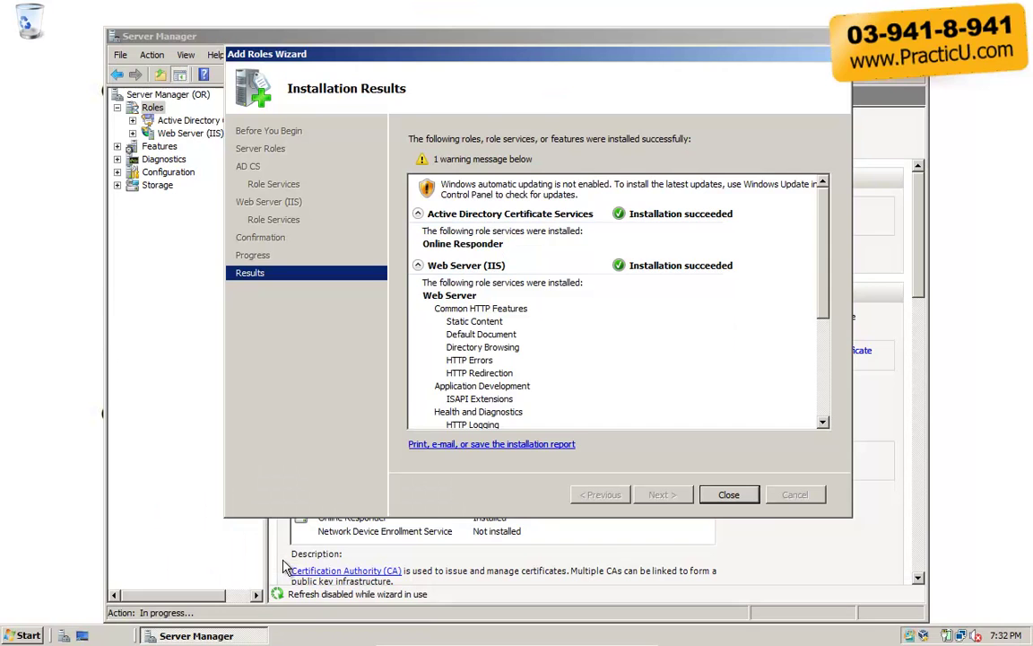
click(728, 495)
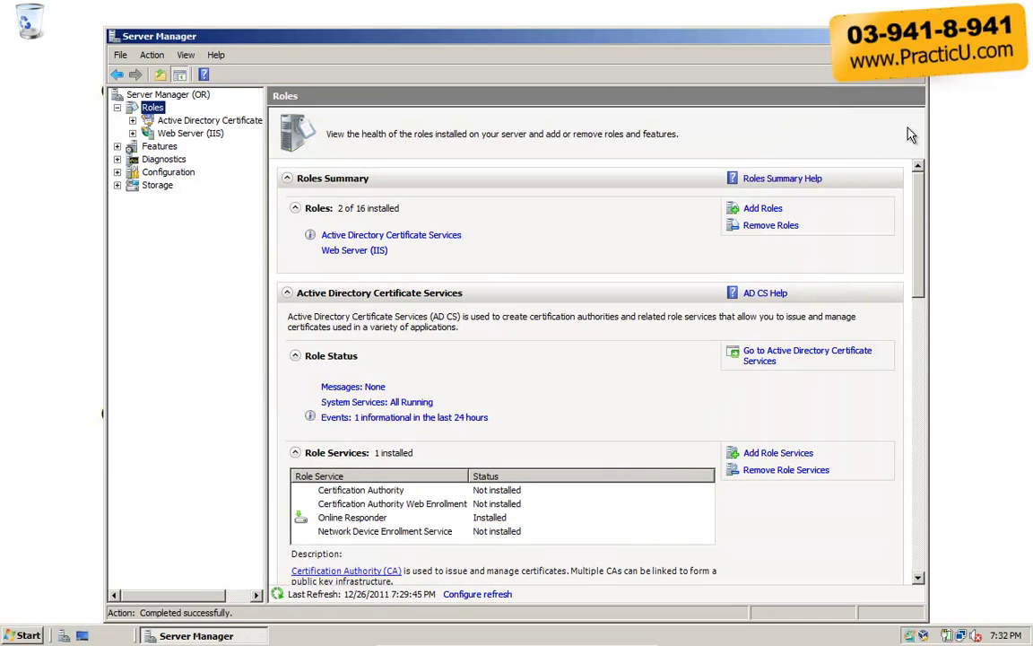
click(913, 35)
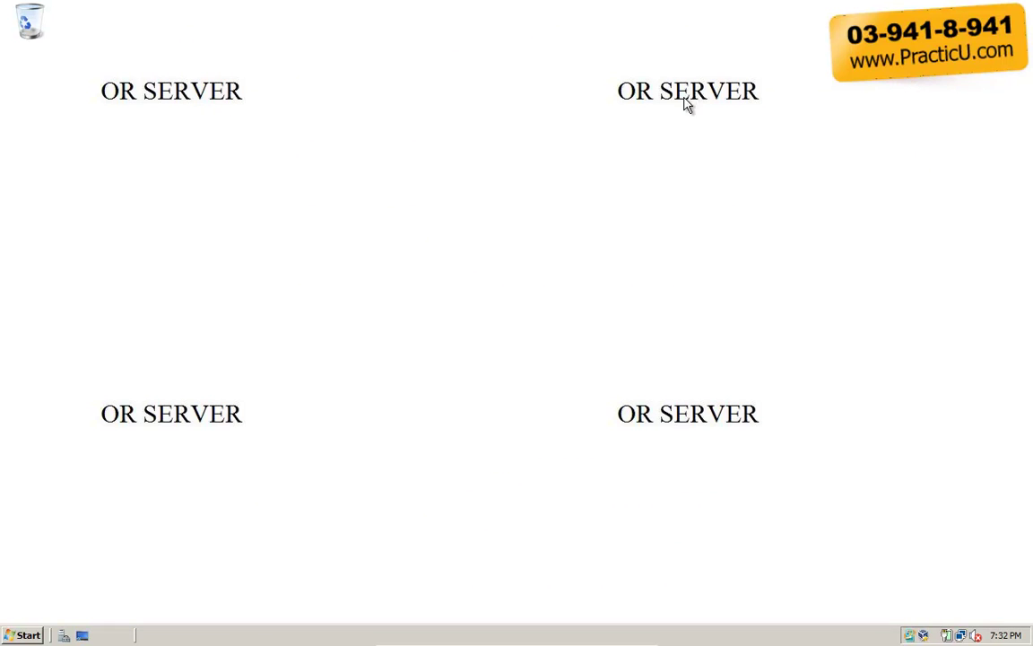
Launch the Microsoft Management Console (mmc) on the OR server
click(16, 636)
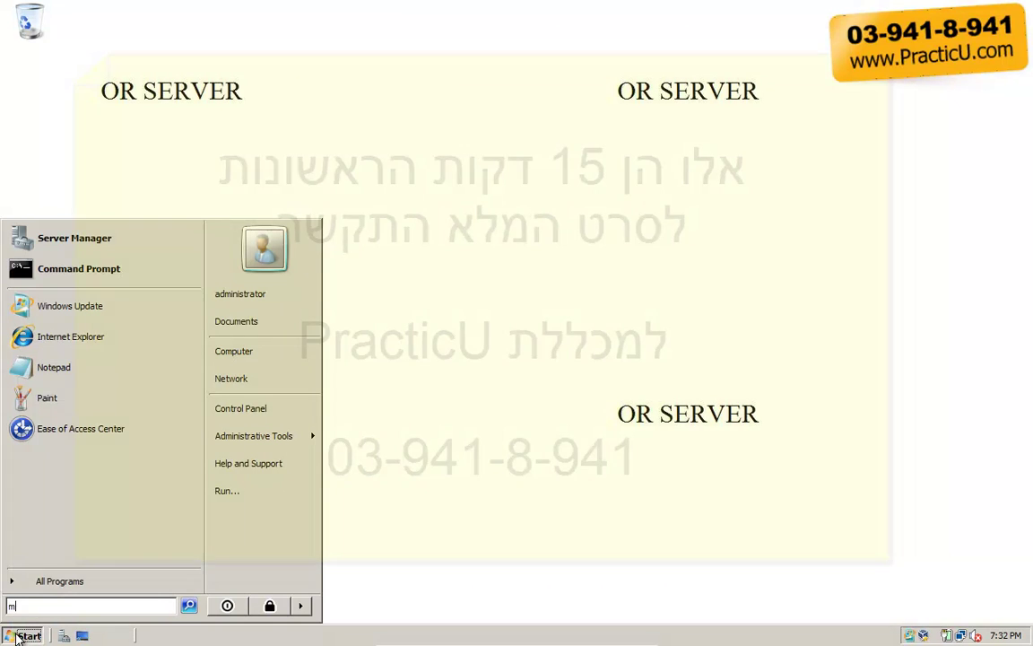
text(mmc)
key(Return)
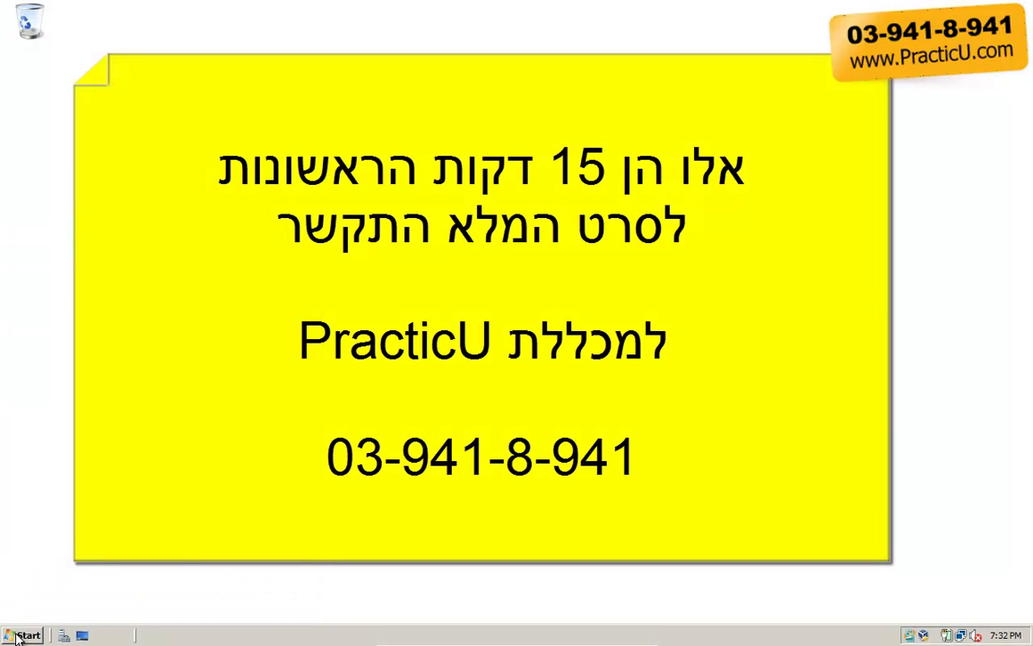